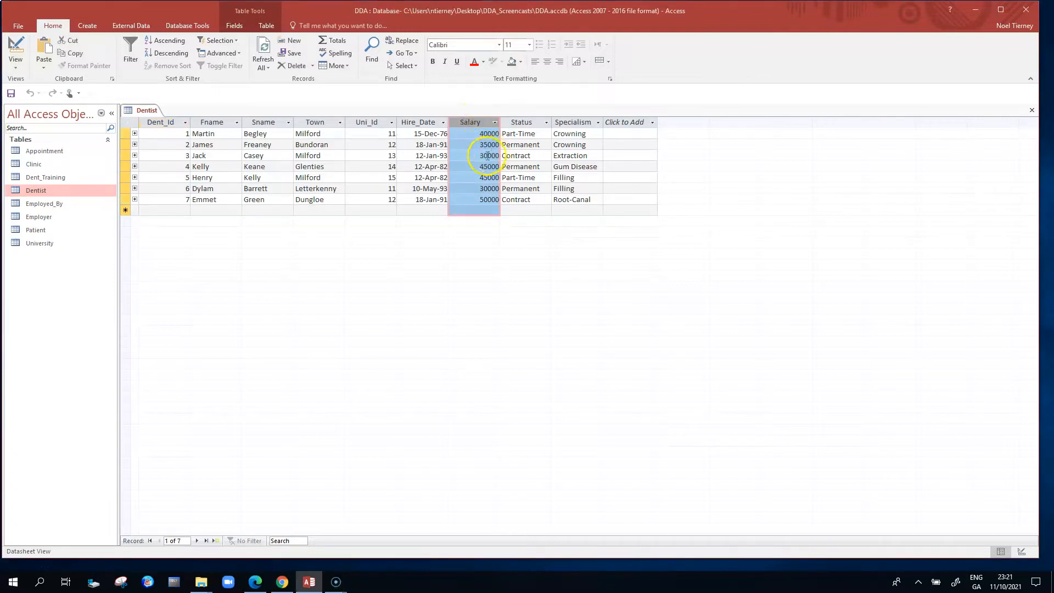
- Open the Dentist table in Design view
{"action": "left_click", "coordinate": [517, 123]}
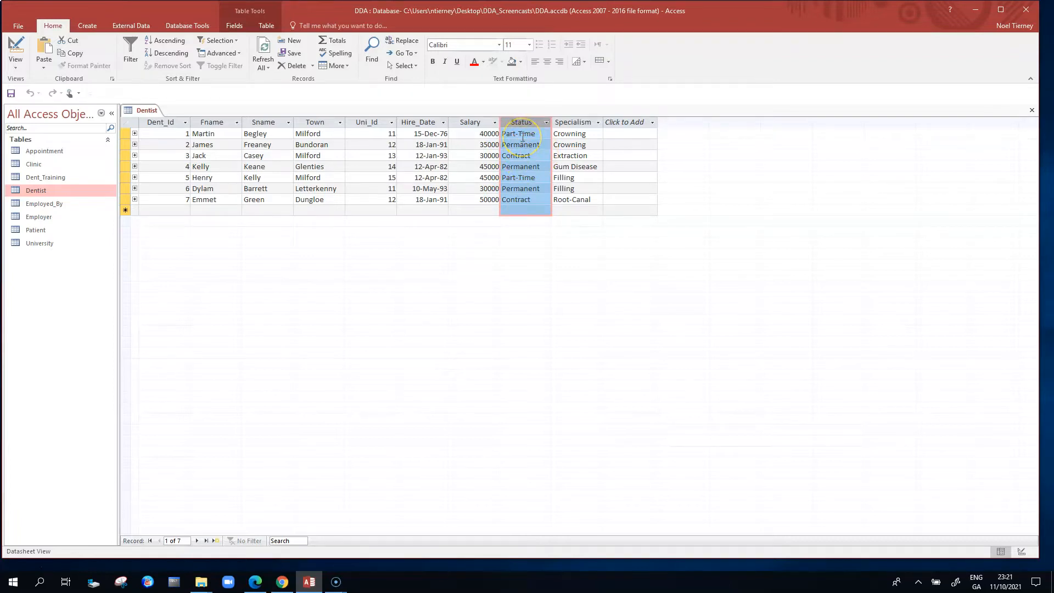
{"action": "left_click", "coordinate": [70, 187]}
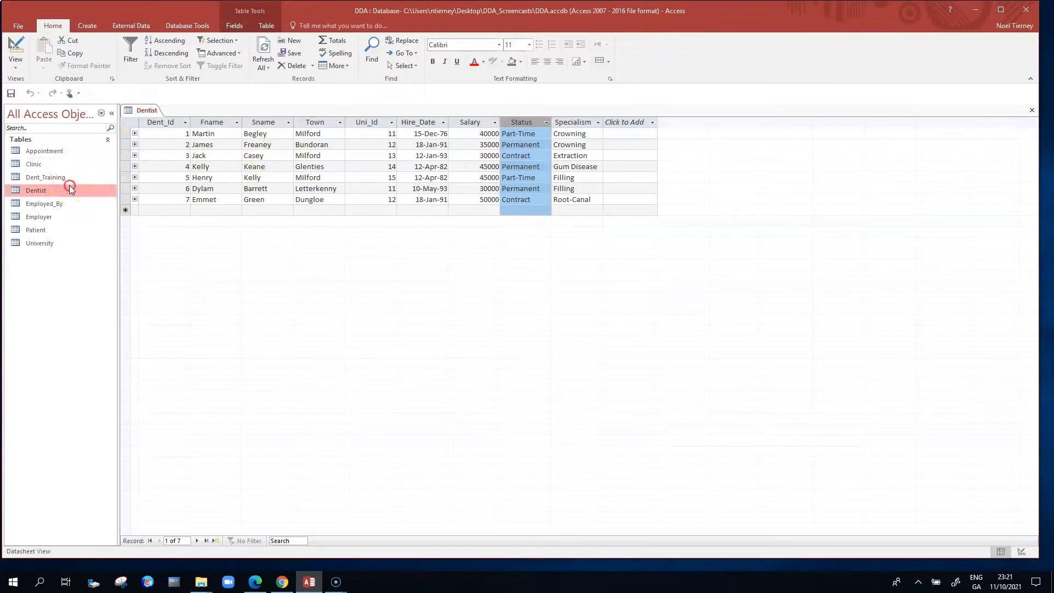
{"action": "right_click", "coordinate": [70, 187]}
{"action": "left_click", "coordinate": [114, 209]}
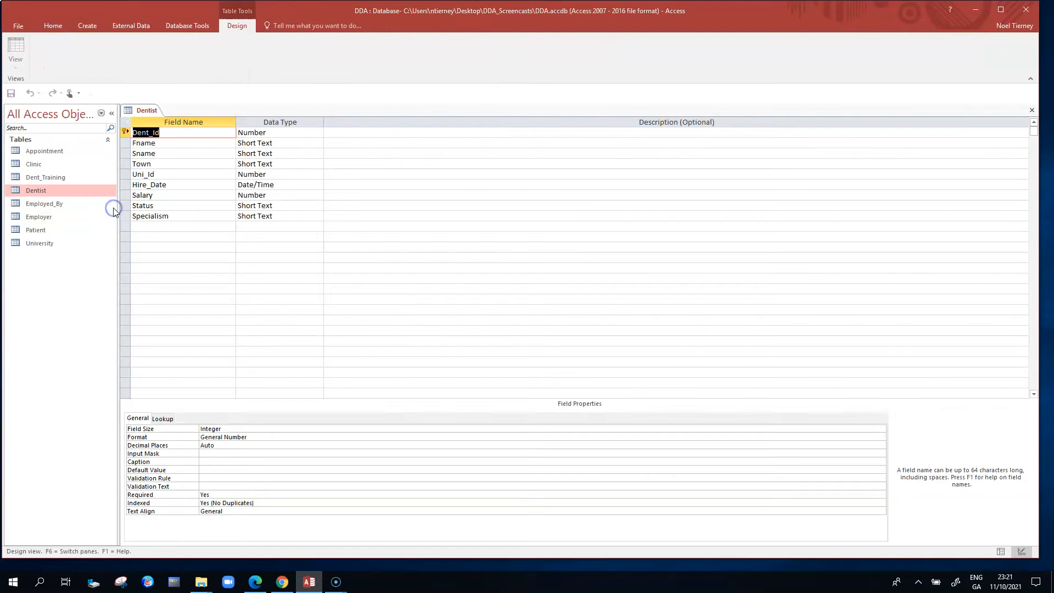
- Set the Salary field's validation text to "Please Choose a salary no lower than 30000 and no higher than 50000"
{"action": "left_click", "coordinate": [172, 195]}
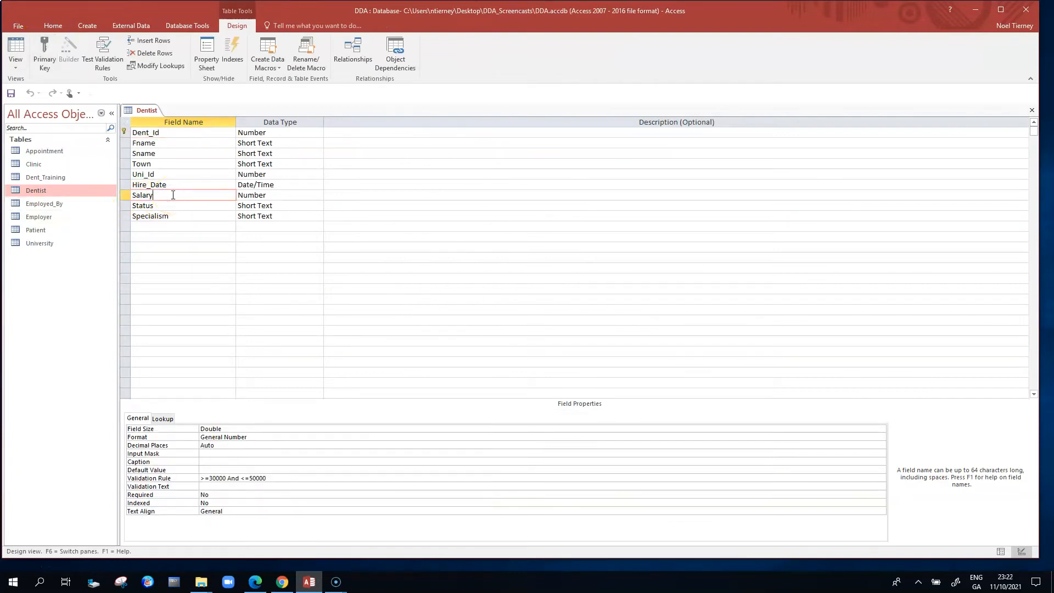
{"action": "left_click", "coordinate": [172, 207]}
{"action": "left_click", "coordinate": [172, 195]}
{"action": "left_click", "coordinate": [231, 484]}
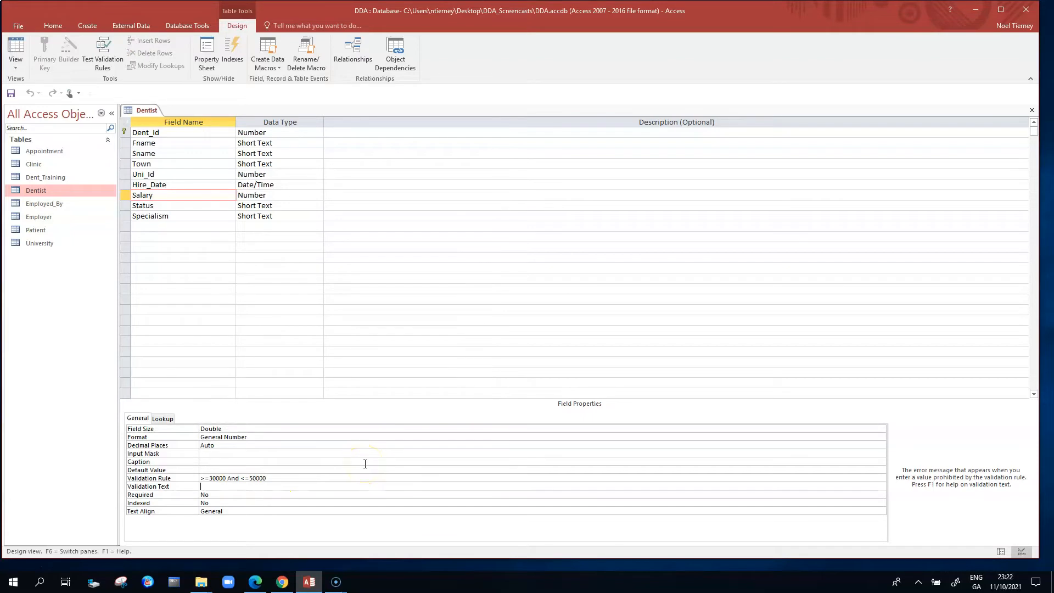
{"action": "type", "text": "Please Choose a salary no lower t"}
{"action": "type", "text": "han 30000 and"}
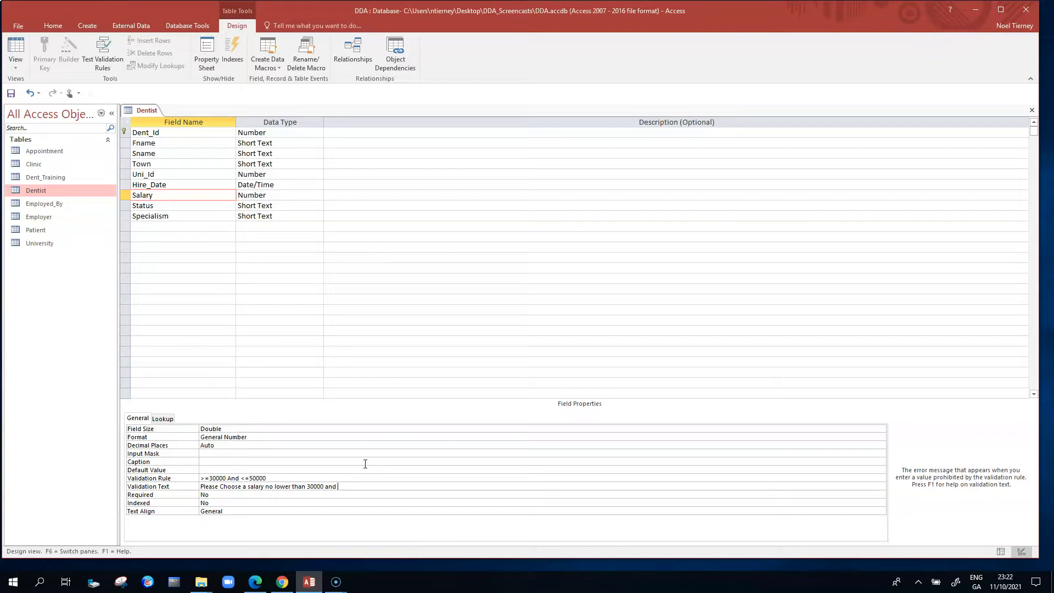
{"action": "type", "text": " no higher than 50000"}
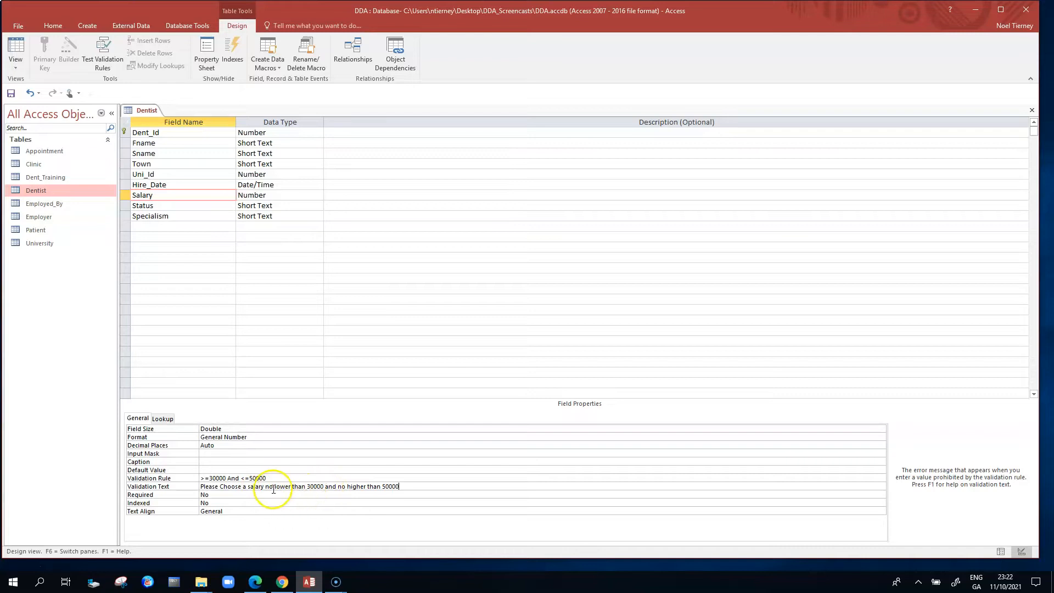
- Close the Dentist table's design, saving the validation text change, and reopen the table as a datasheet
{"action": "left_click", "coordinate": [1032, 110]}
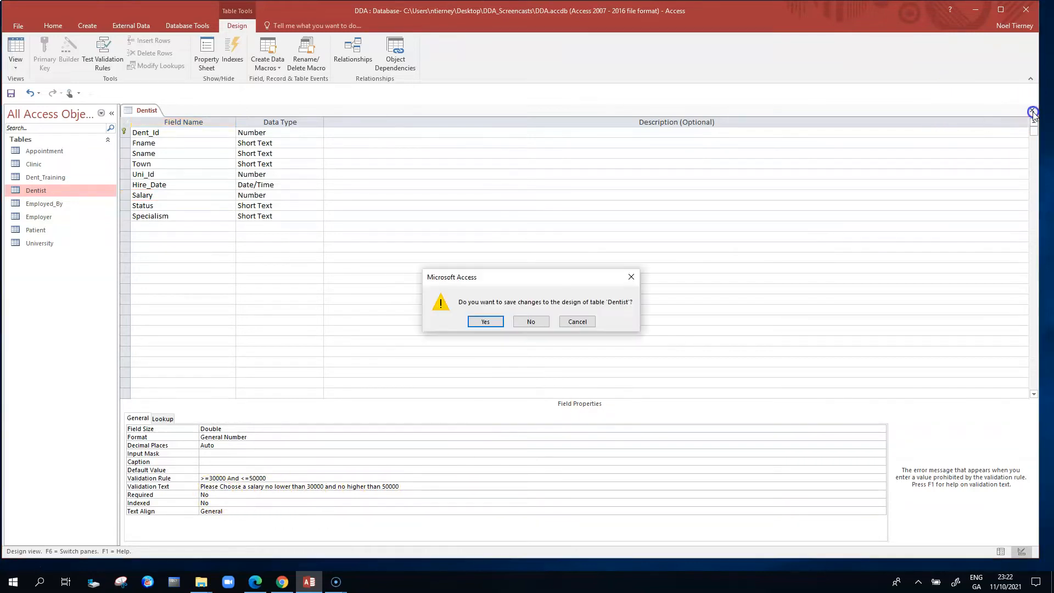
{"action": "left_click", "coordinate": [487, 322]}
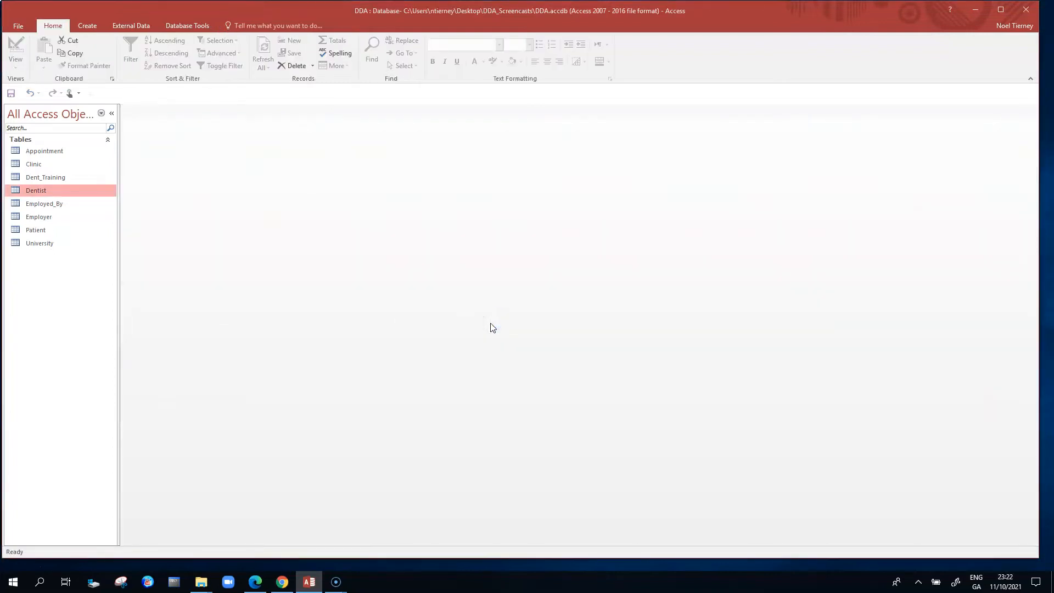
{"action": "double_click", "coordinate": [50, 193]}
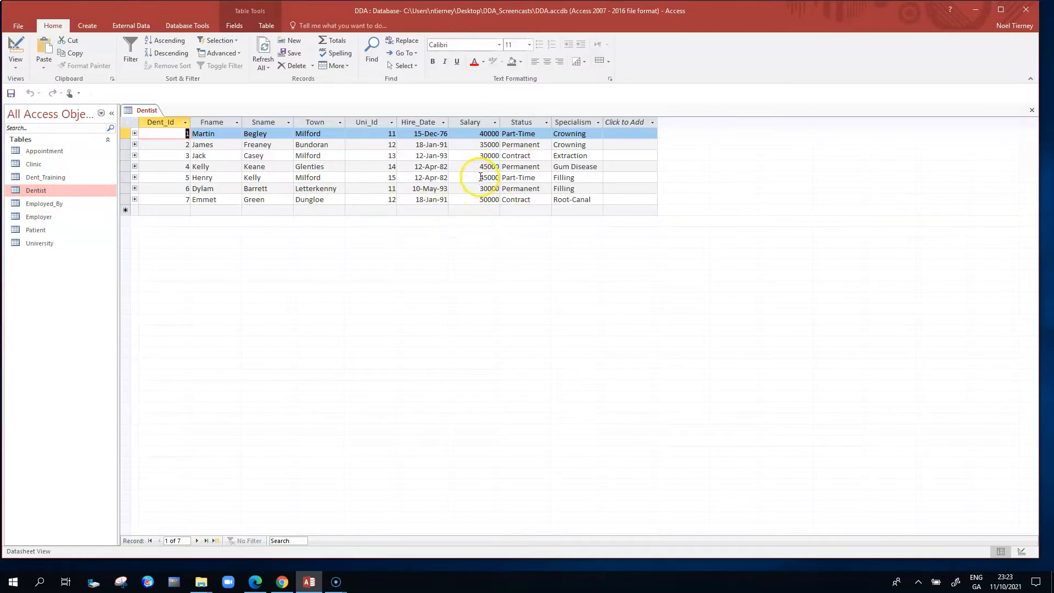
- Test the Salary validation by trying 60000 in the seventh dentist record, and restore the value to 50000
{"action": "left_click", "coordinate": [479, 199]}
{"action": "mouse_move", "coordinate": [479, 199]}
{"action": "left_mouse_down"}
{"action": "mouse_move", "coordinate": [492, 200]}
{"action": "mouse_move", "coordinate": [481, 198]}
{"action": "left_mouse_up"}
{"action": "type", "text": "6"}
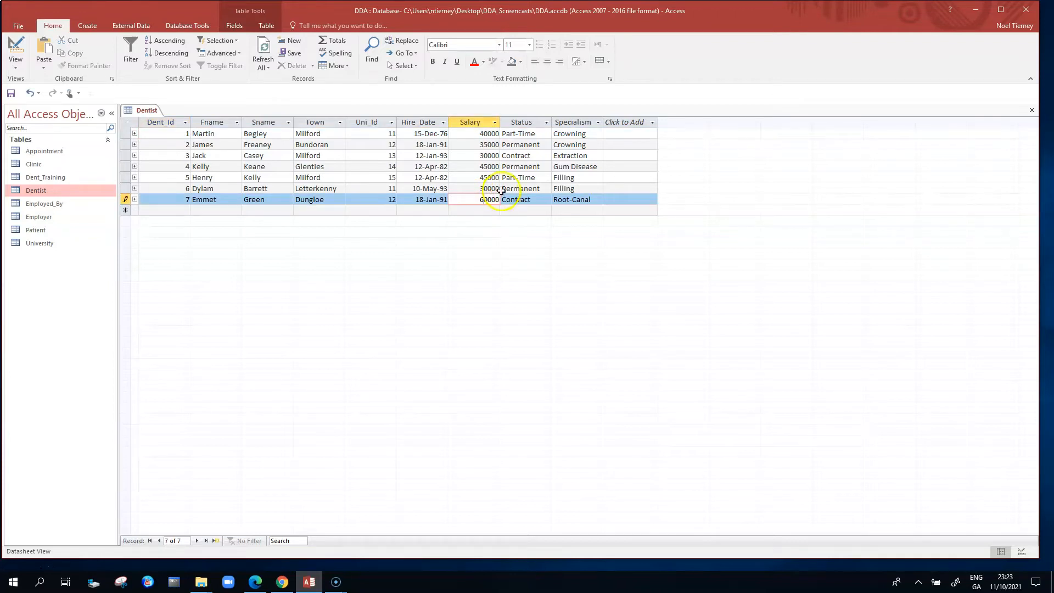
{"action": "left_click", "coordinate": [541, 179]}
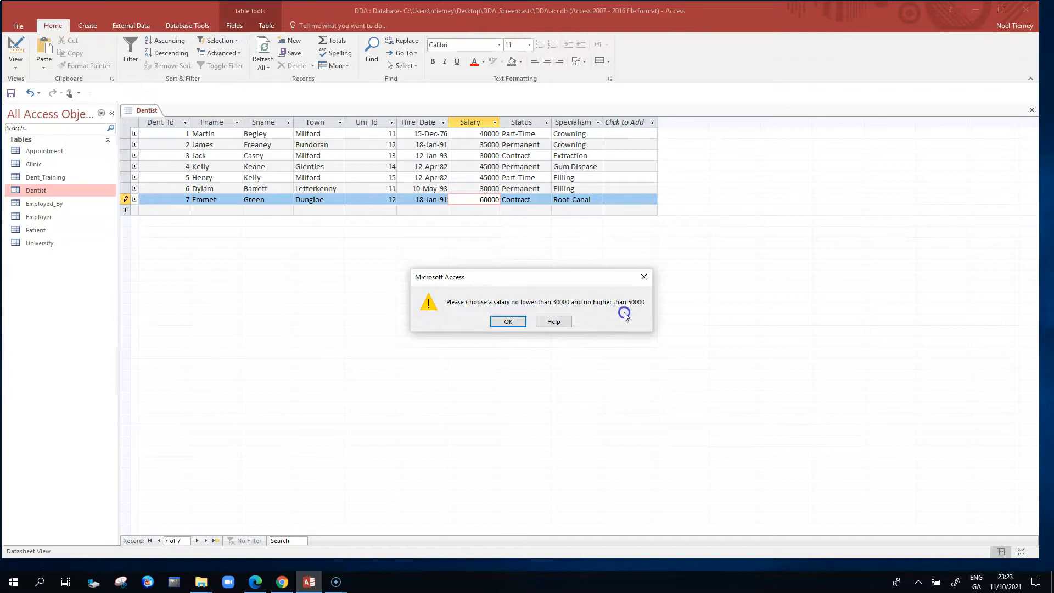
{"action": "left_click", "coordinate": [509, 322]}
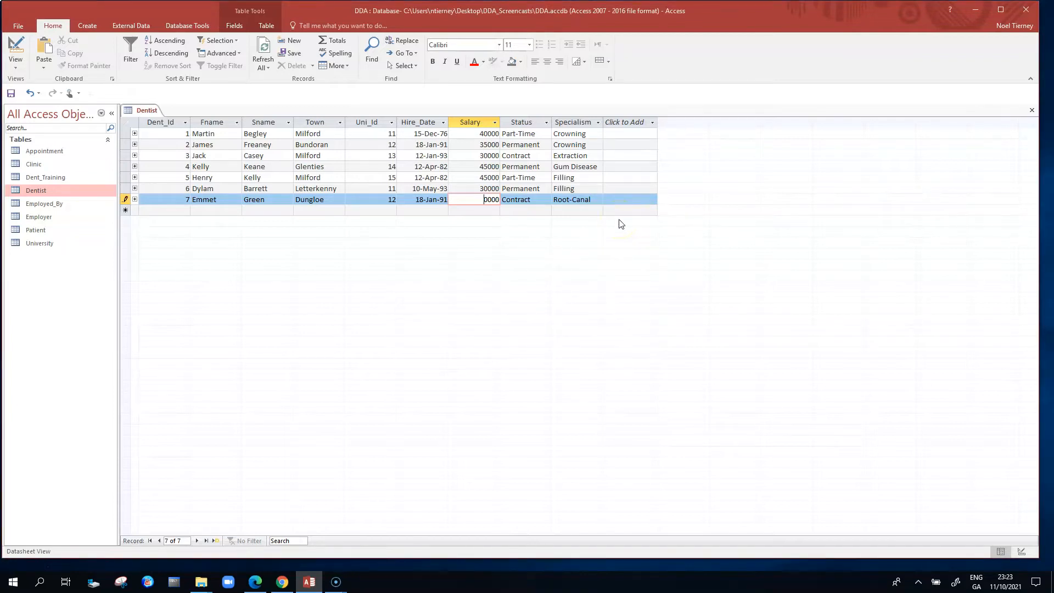
{"action": "left_click", "coordinate": [489, 188]}
{"action": "left_click", "coordinate": [479, 199]}
- Return the Dentist table to Design view and set the Salary field's default value to 45000
{"action": "right_click", "coordinate": [67, 189]}
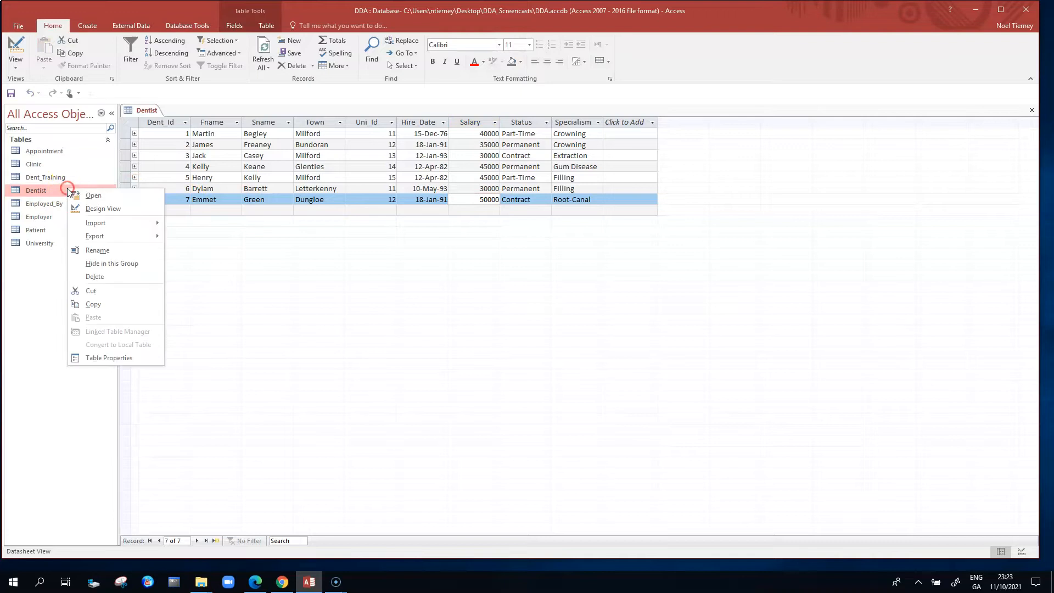
{"action": "left_click", "coordinate": [98, 209]}
{"action": "left_click", "coordinate": [249, 195]}
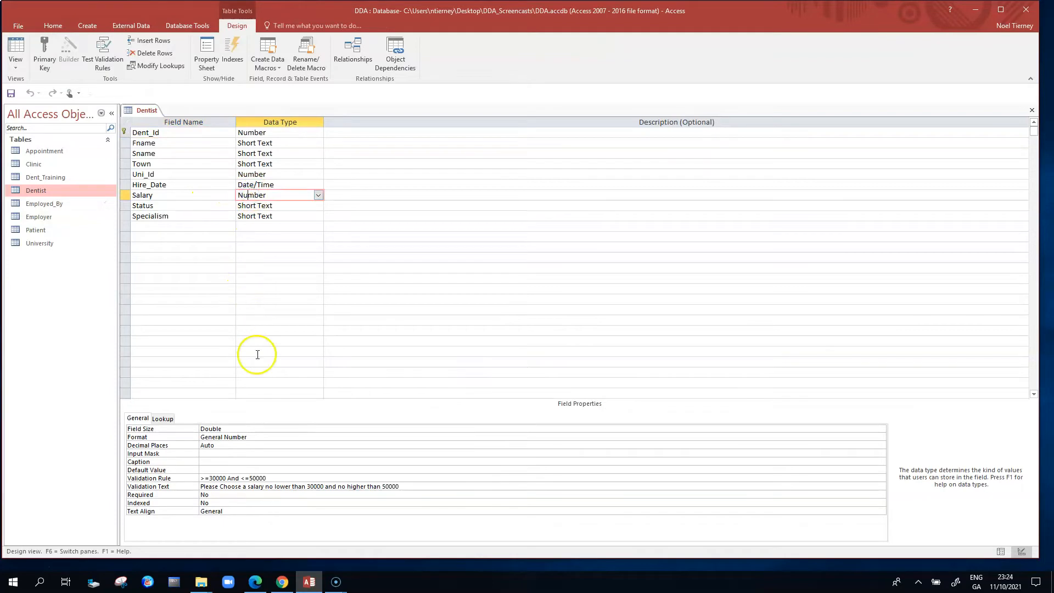
{"action": "left_click_drag", "start_coordinate": [269, 478], "coordinate": [194, 479]}
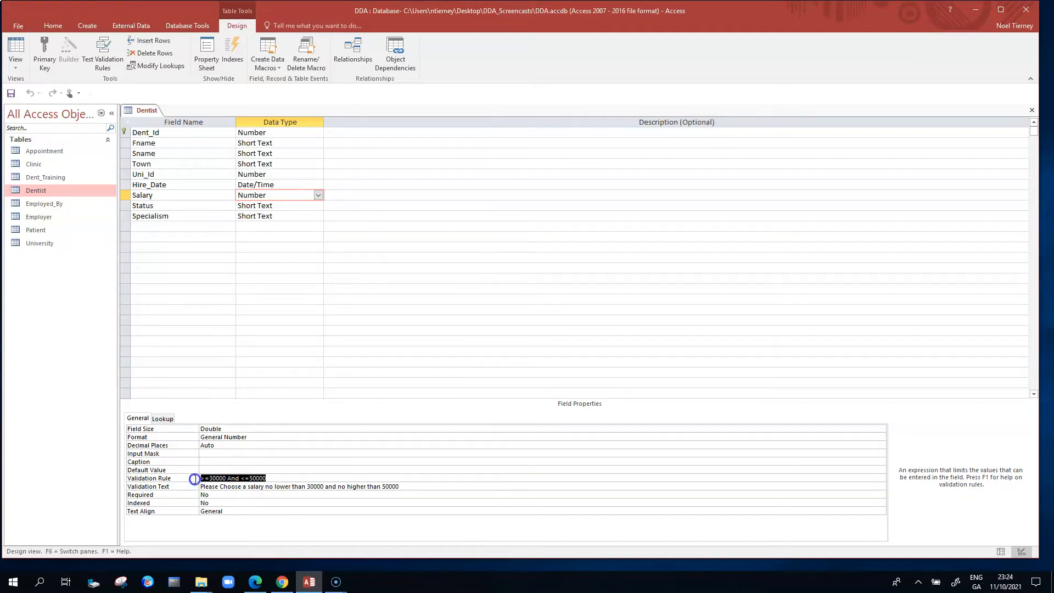
{"action": "left_click", "coordinate": [284, 477]}
{"action": "left_click_drag", "start_coordinate": [385, 483], "coordinate": [202, 486]}
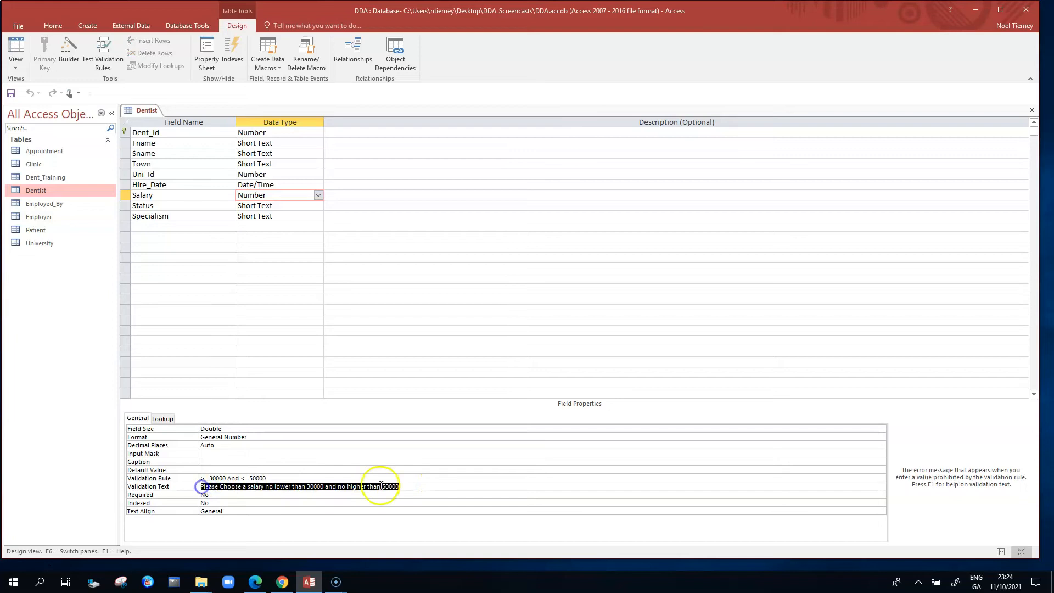
{"action": "left_click", "coordinate": [440, 485]}
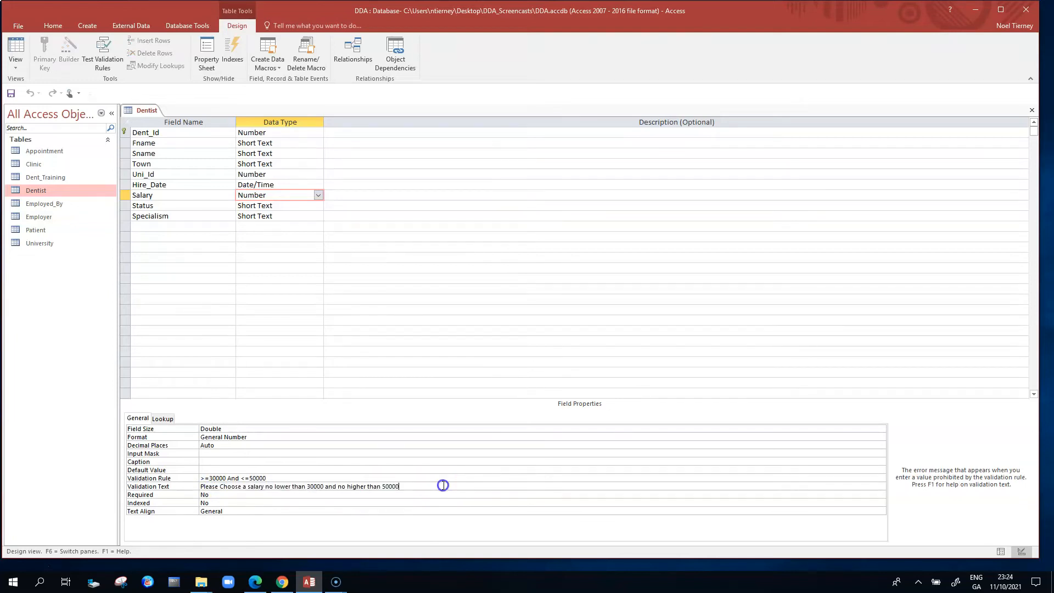
{"action": "left_click", "coordinate": [220, 469]}
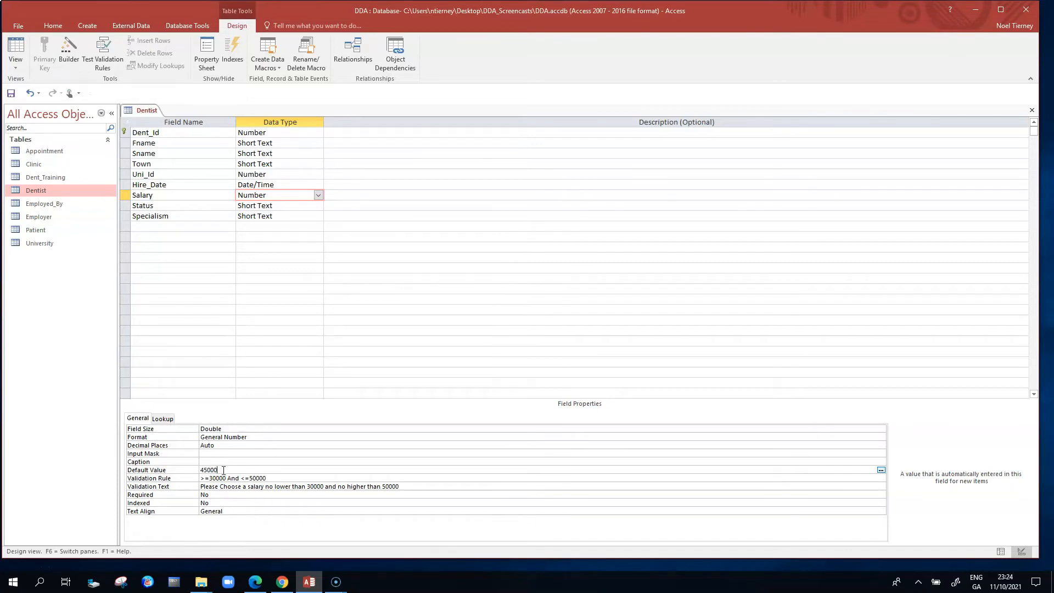
- Review the Salary field's validation rule, validation text and default value
{"action": "left_click", "coordinate": [219, 478]}
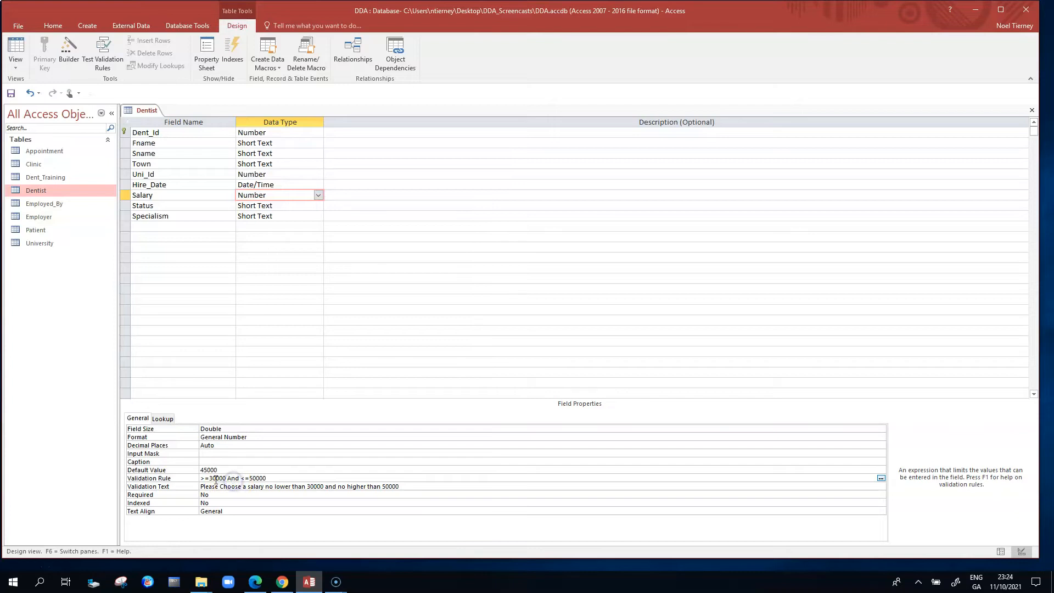
{"action": "left_click_drag", "start_coordinate": [200, 478], "coordinate": [271, 476]}
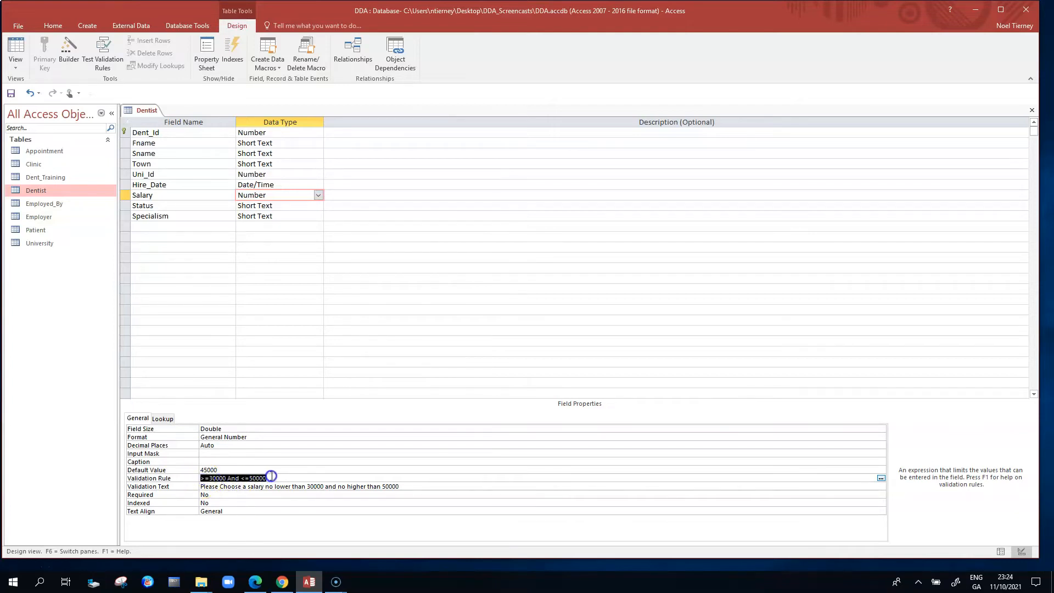
{"action": "key", "text": "Delete"}
{"action": "left_click", "coordinate": [407, 486]}
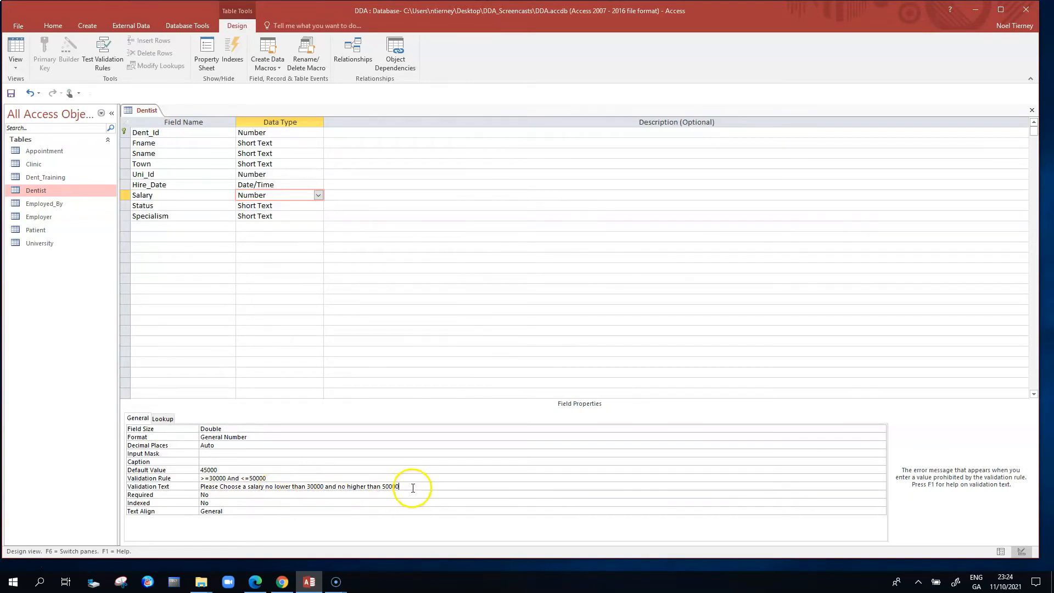
{"action": "left_click", "coordinate": [220, 468]}
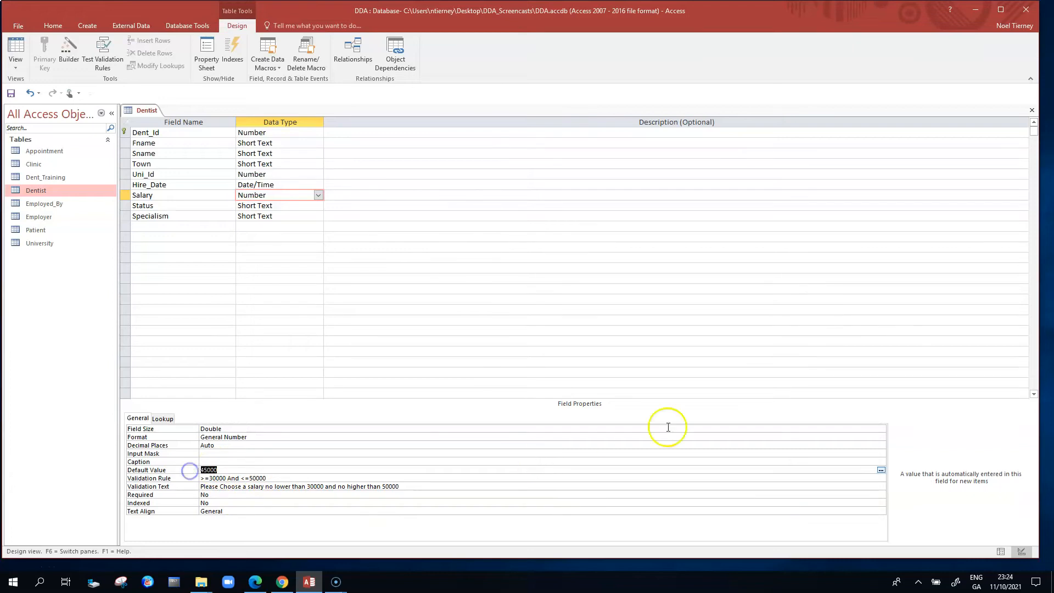
{"action": "left_click", "coordinate": [690, 428]}
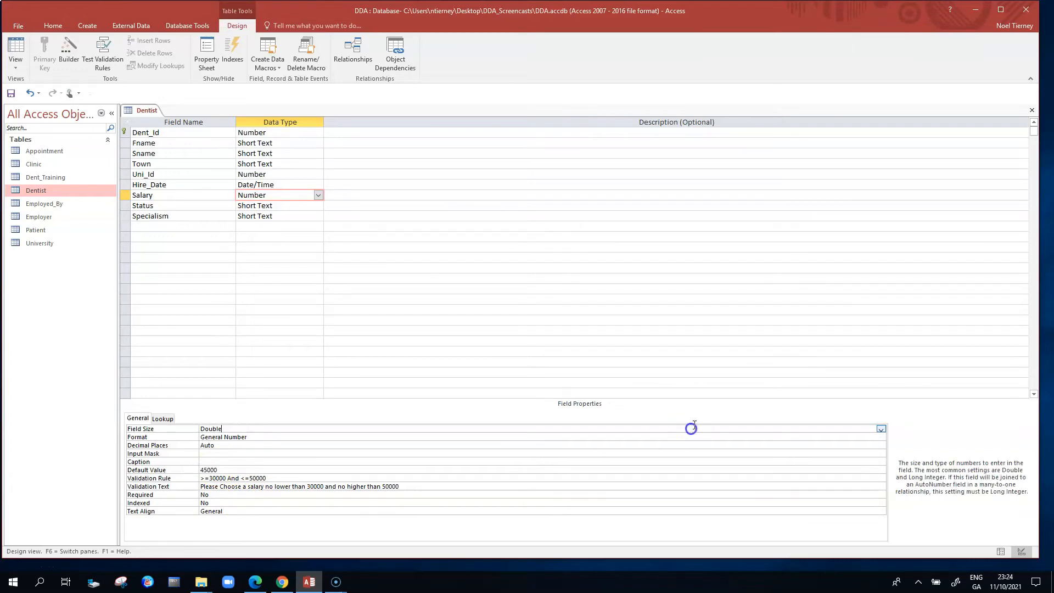
- Save the default salary change on closing the table design, and open the Dentist datasheet again
{"action": "left_click", "coordinate": [1031, 110]}
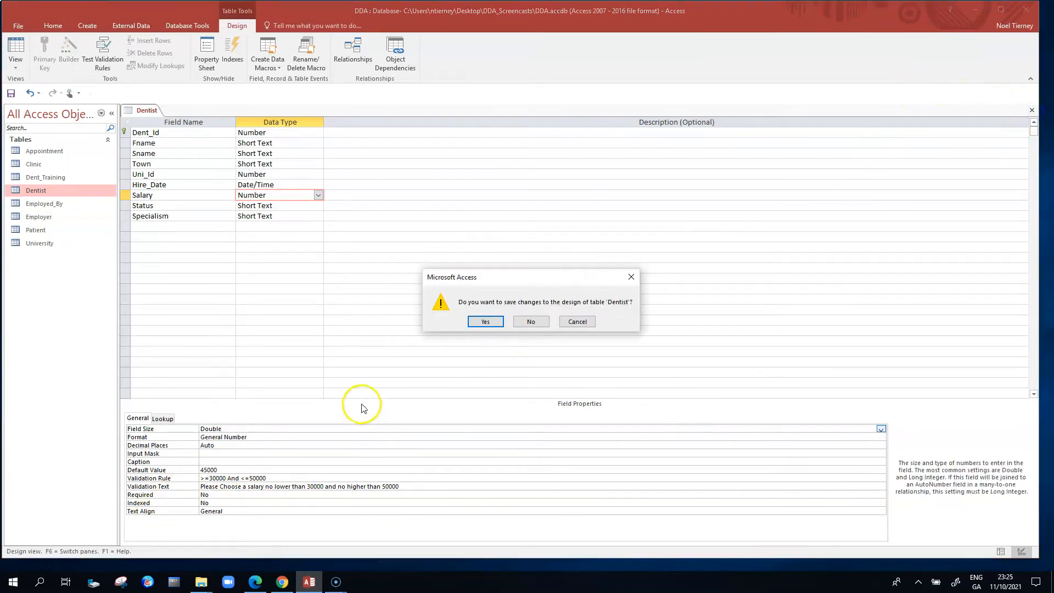
{"action": "left_click", "coordinate": [485, 322]}
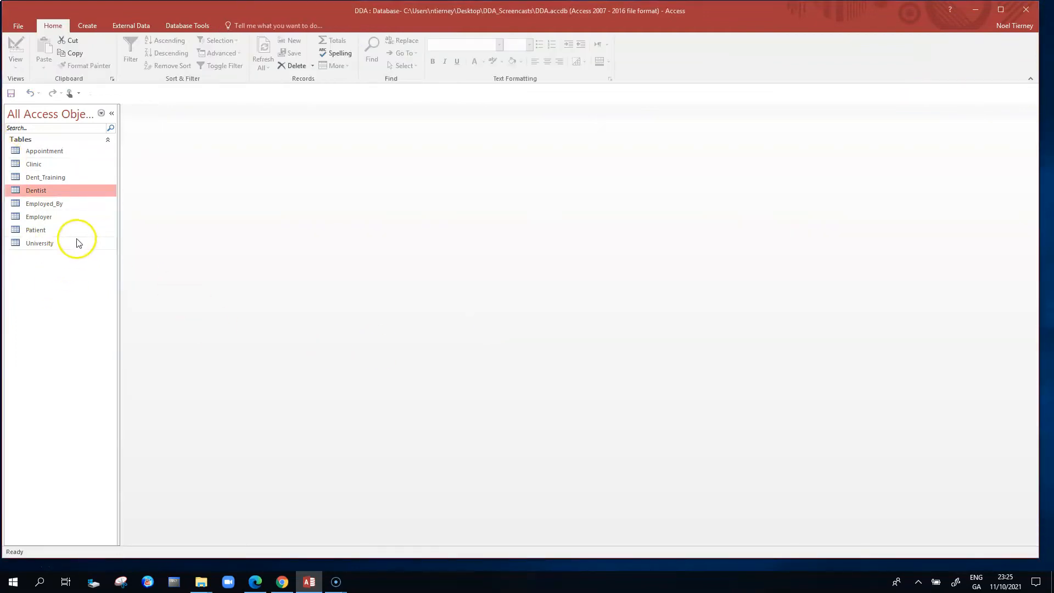
{"action": "double_click", "coordinate": [48, 191]}
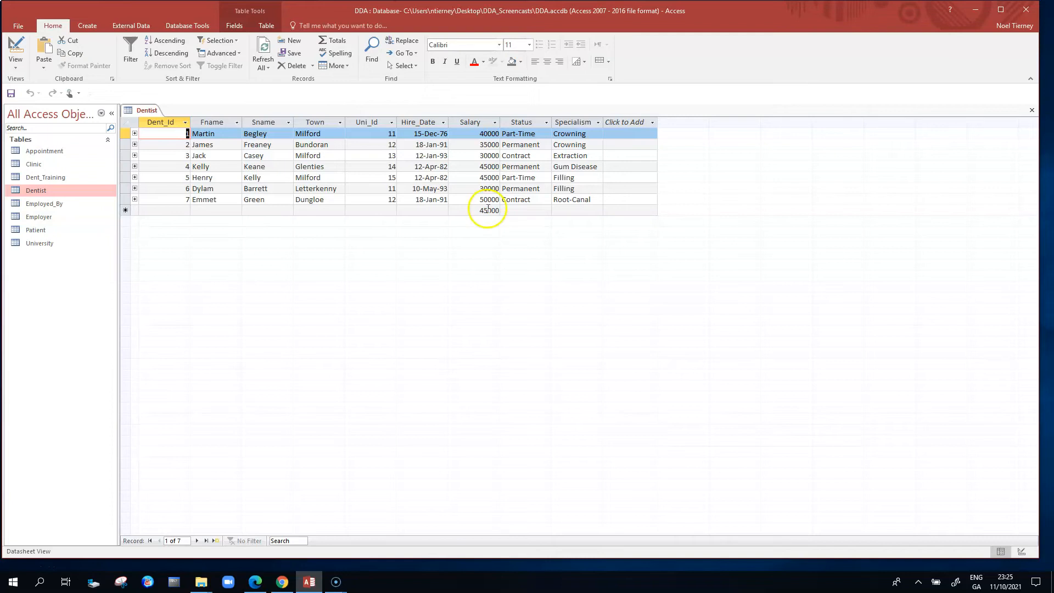
- Add a new dentist record with Dent_Id 8, Fname d, Sname g, Town D and Uni_Id 11
{"action": "left_click", "coordinate": [188, 210]}
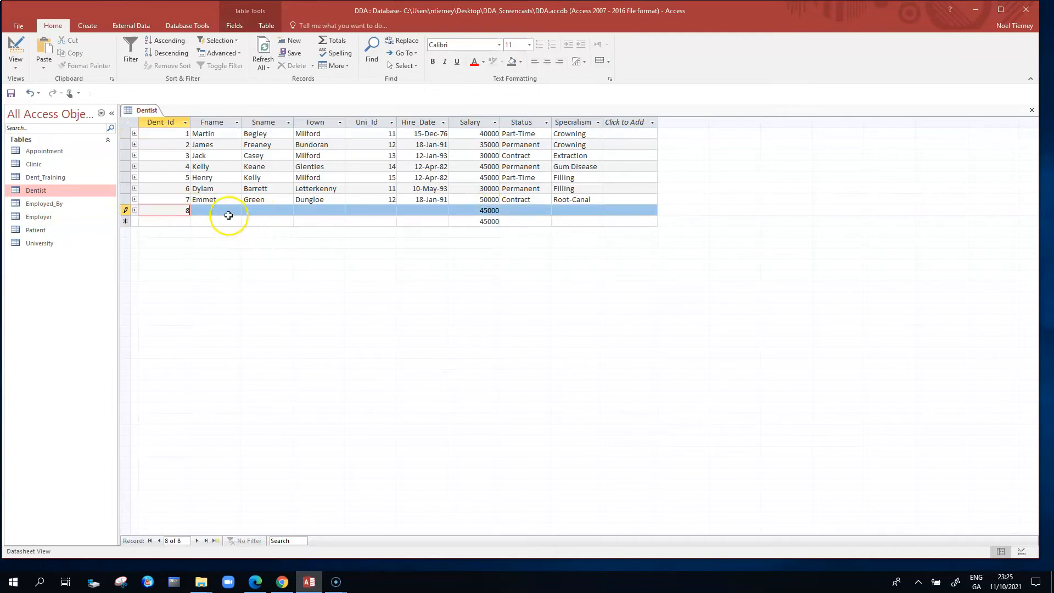
{"action": "left_click", "coordinate": [224, 211]}
{"action": "type", "text": "d"}
{"action": "left_click", "coordinate": [254, 212]}
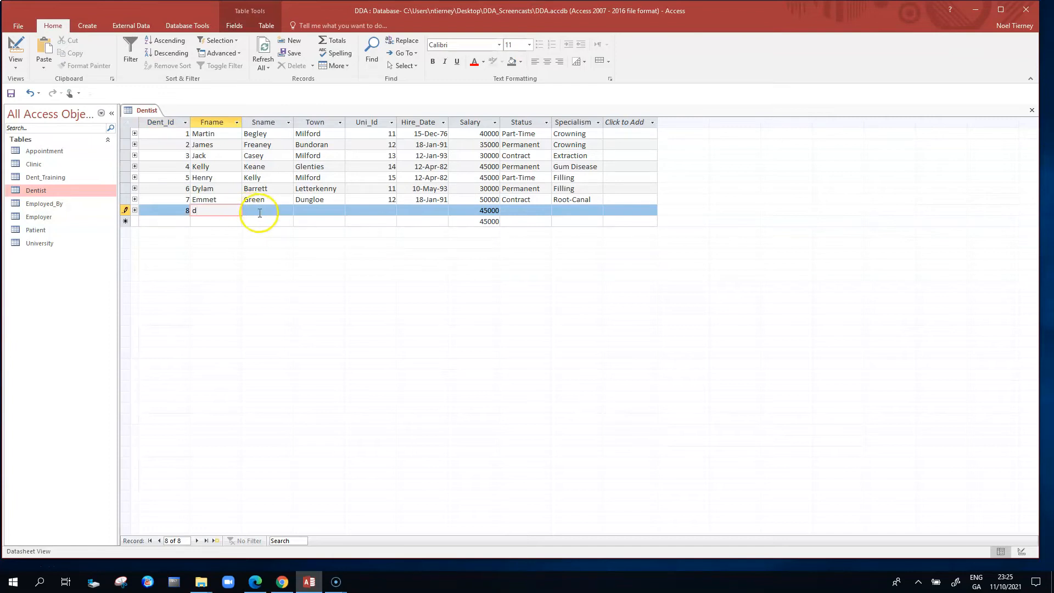
{"action": "type", "text": "g"}
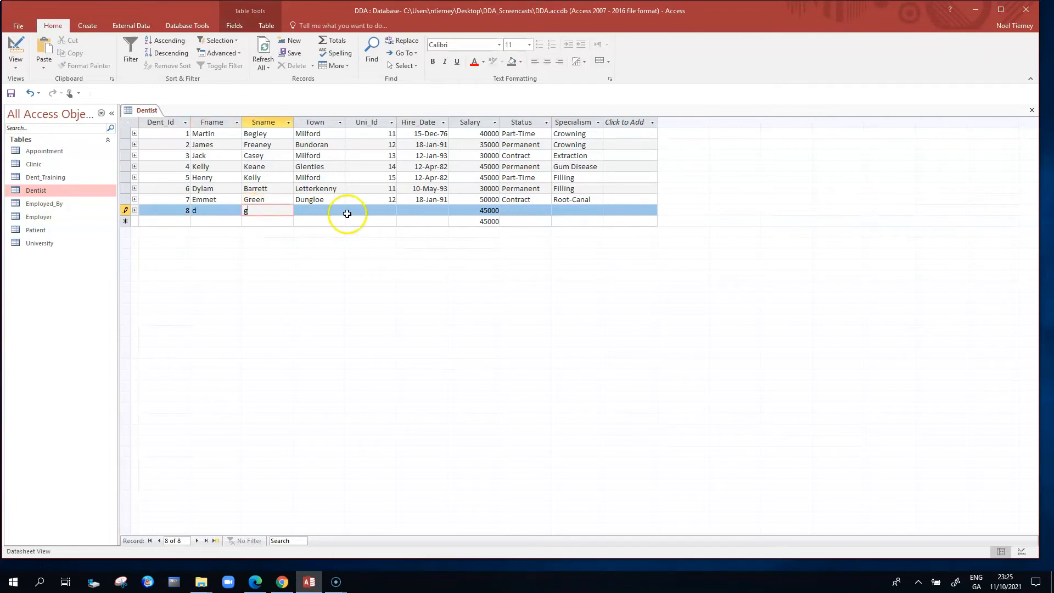
{"action": "left_click", "coordinate": [318, 213]}
{"action": "type", "text": "D"}
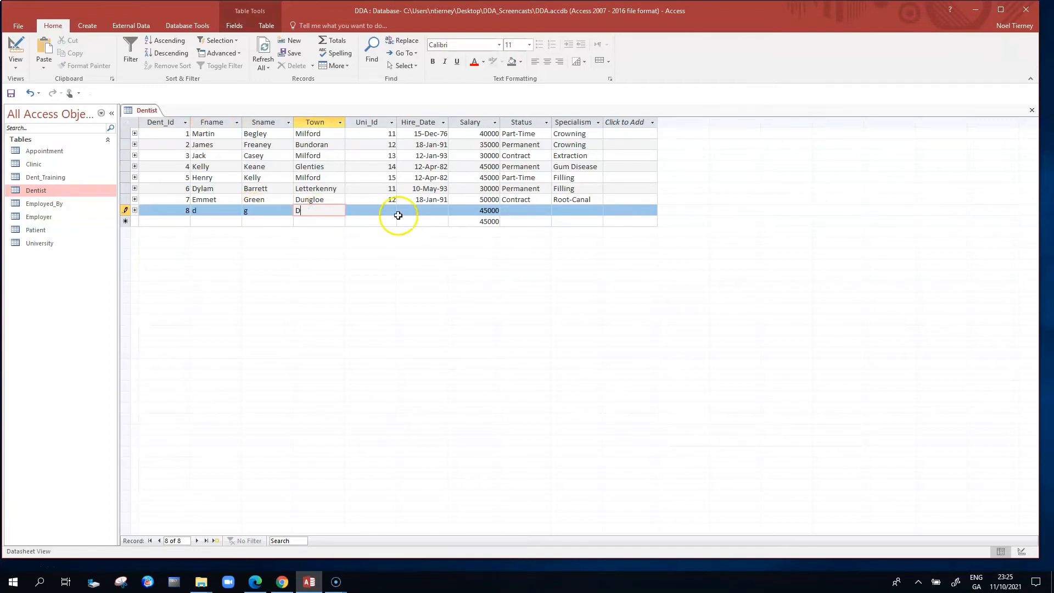
{"action": "left_click", "coordinate": [378, 211]}
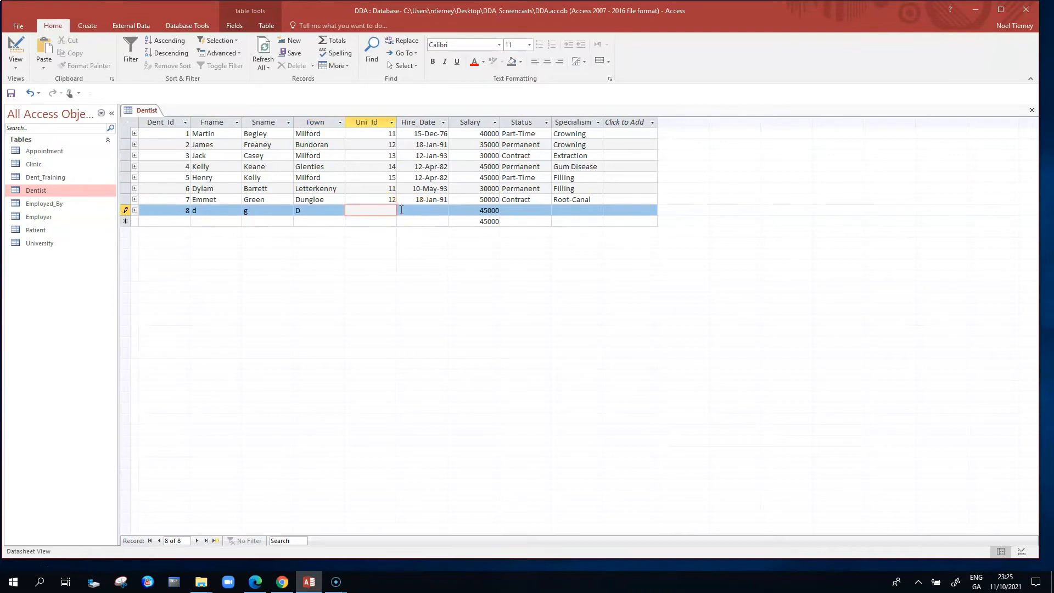
{"action": "type", "text": "11"}
{"action": "left_click", "coordinate": [423, 210]}
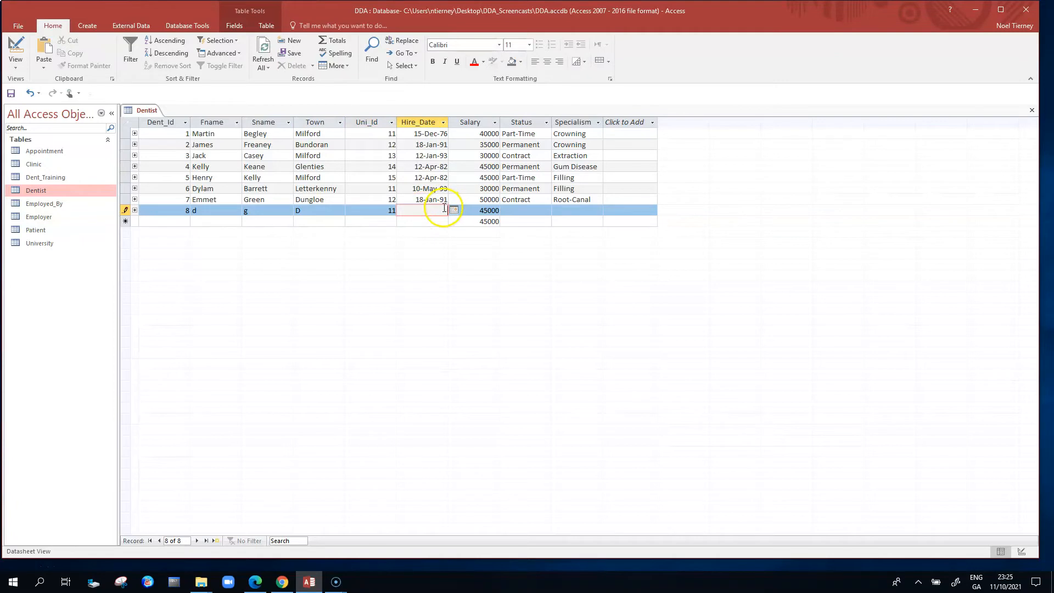
- Override the default Salary in the eighth dentist record with 35000
{"action": "left_click", "coordinate": [478, 211]}
{"action": "left_click", "coordinate": [484, 212]}
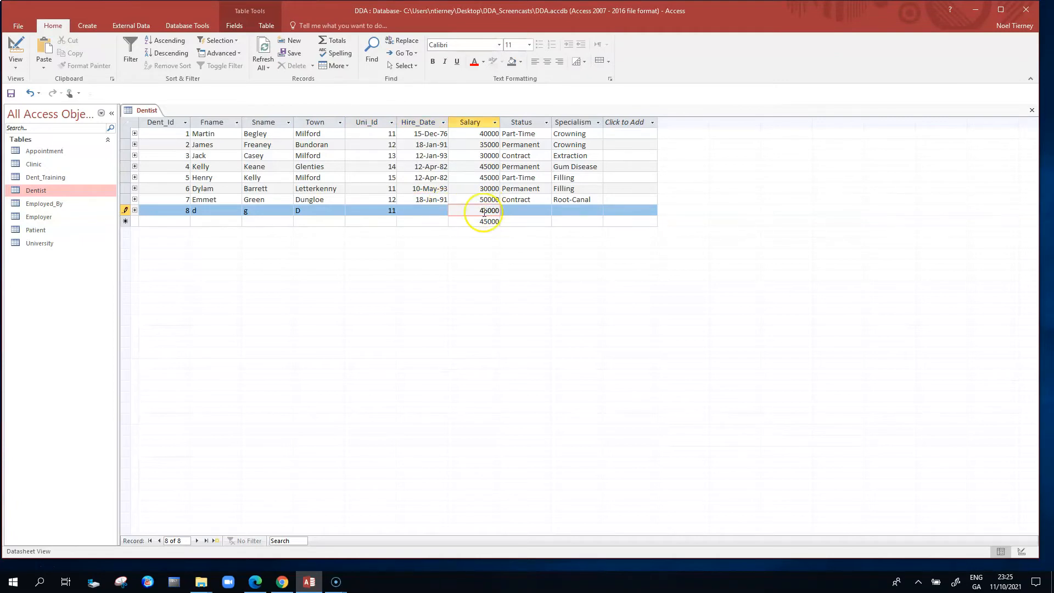
{"action": "left_click", "coordinate": [494, 211]}
{"action": "left_click", "coordinate": [482, 210]}
{"action": "left_click_drag", "start_coordinate": [482, 211], "coordinate": [485, 211]}
{"action": "type", "text": "3"}
{"action": "left_click", "coordinate": [513, 210]}
{"action": "left_click", "coordinate": [519, 203]}
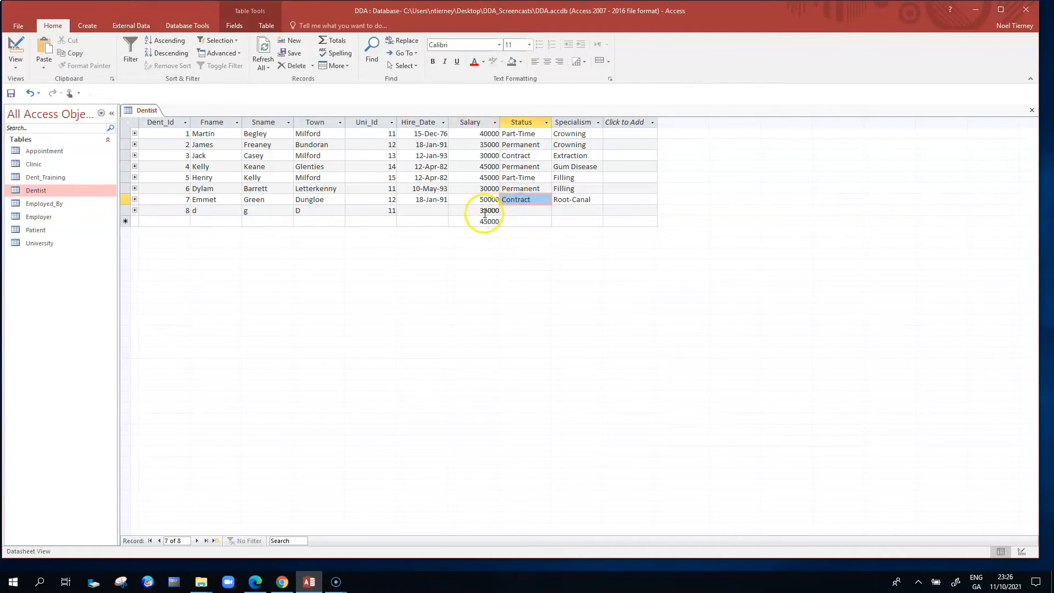
- Enter Contract as the Status of the eighth dentist record
{"action": "left_click", "coordinate": [524, 210]}
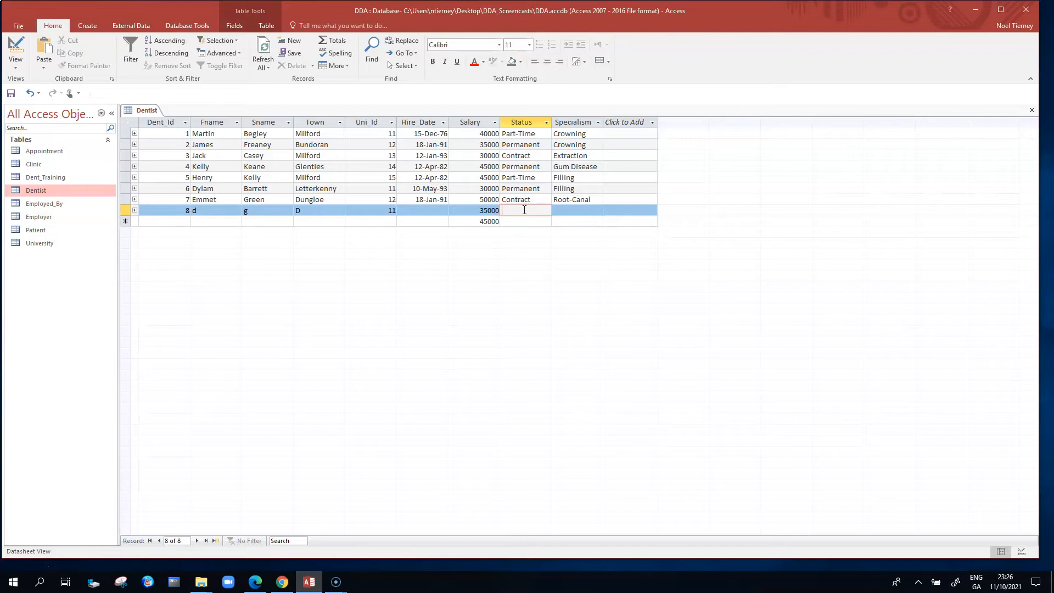
{"action": "type", "text": "Contract"}
- Test the Status validation by trying Contrac in the eighth dentist record, and restore the value to Contract
{"action": "left_click", "coordinate": [537, 208]}
{"action": "key", "text": "BackSpace"}
{"action": "left_click", "coordinate": [537, 178]}
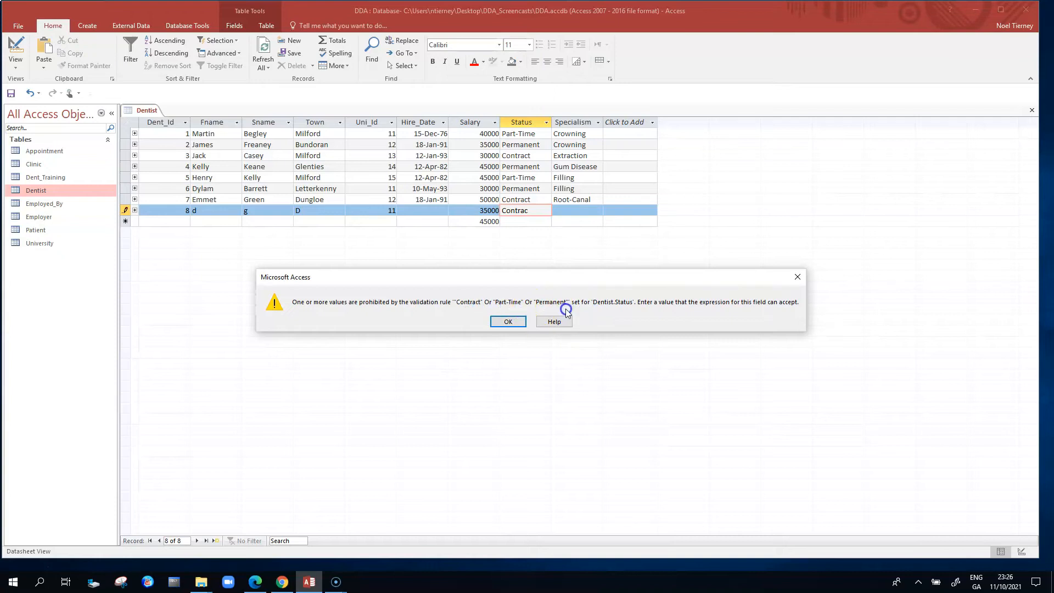
{"action": "left_click", "coordinate": [506, 322]}
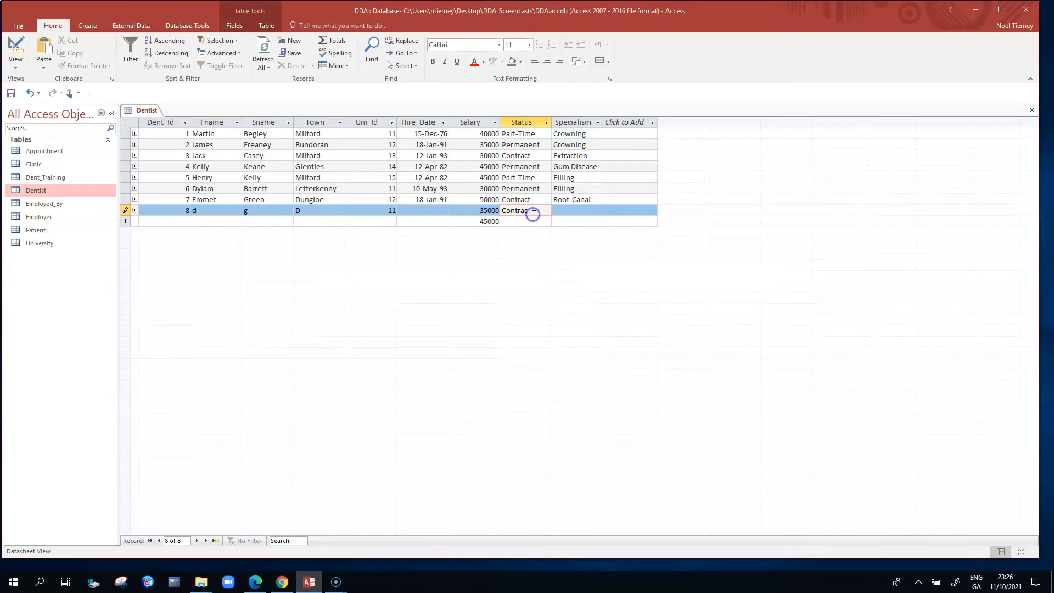
{"action": "type", "text": "t"}
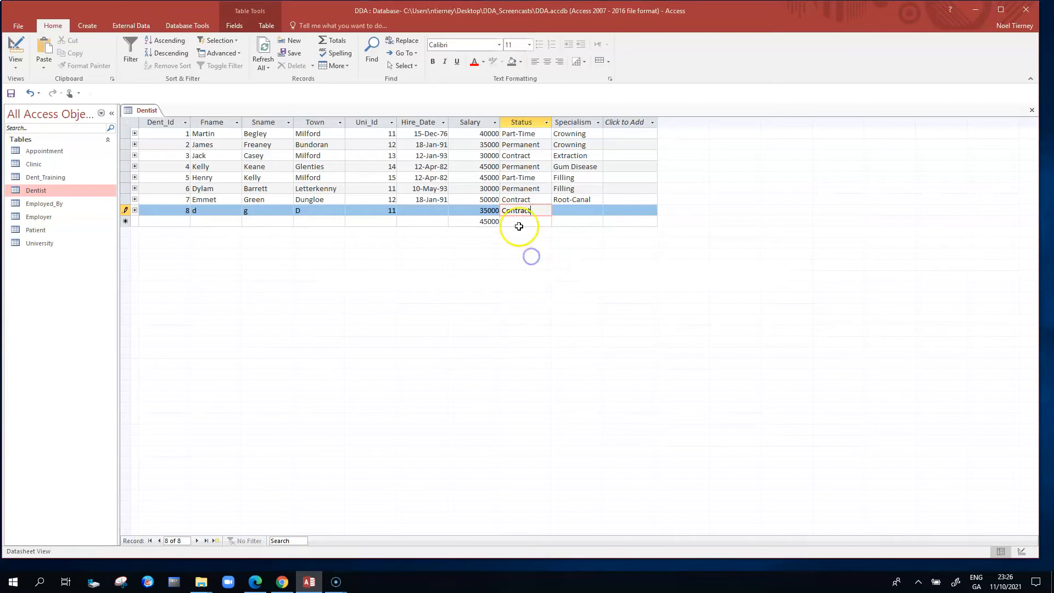
- Switch the Dentist table to Design view and set the Status field's default value to Contract
{"action": "left_click", "coordinate": [57, 194]}
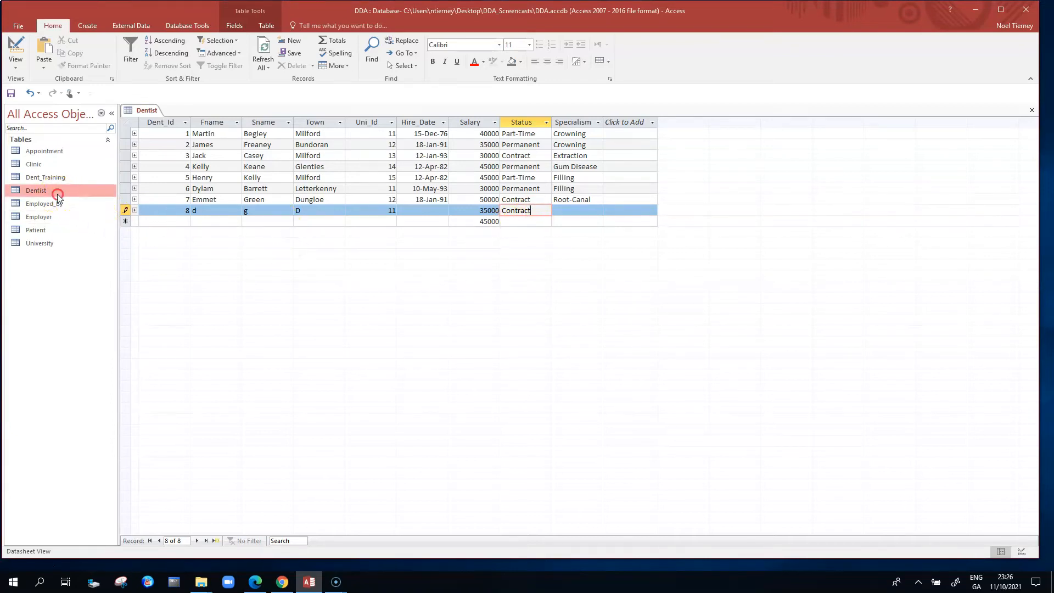
{"action": "right_click", "coordinate": [58, 195]}
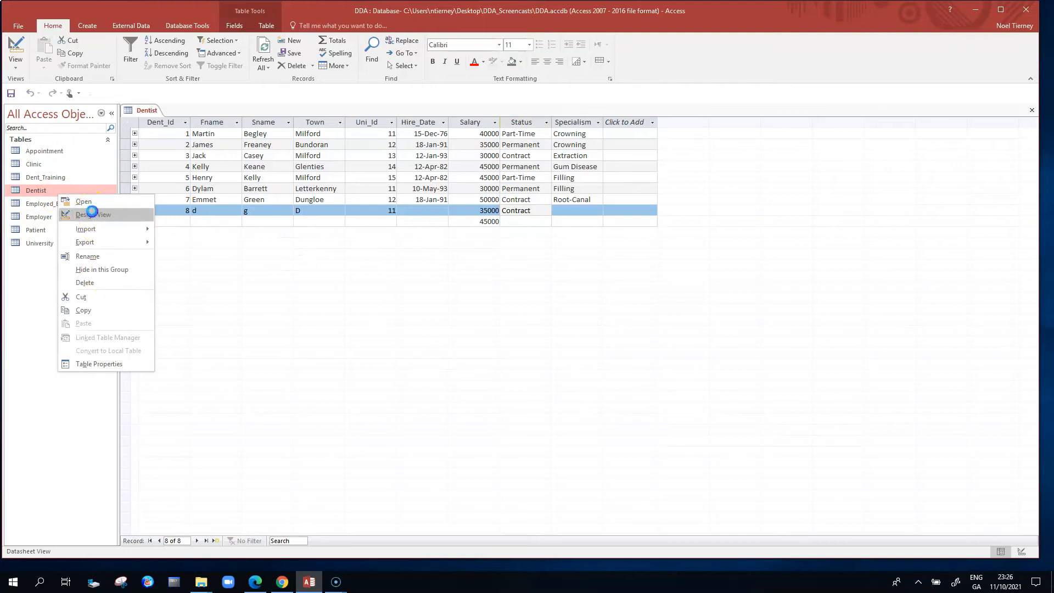
{"action": "left_click", "coordinate": [92, 213]}
{"action": "left_click", "coordinate": [168, 207]}
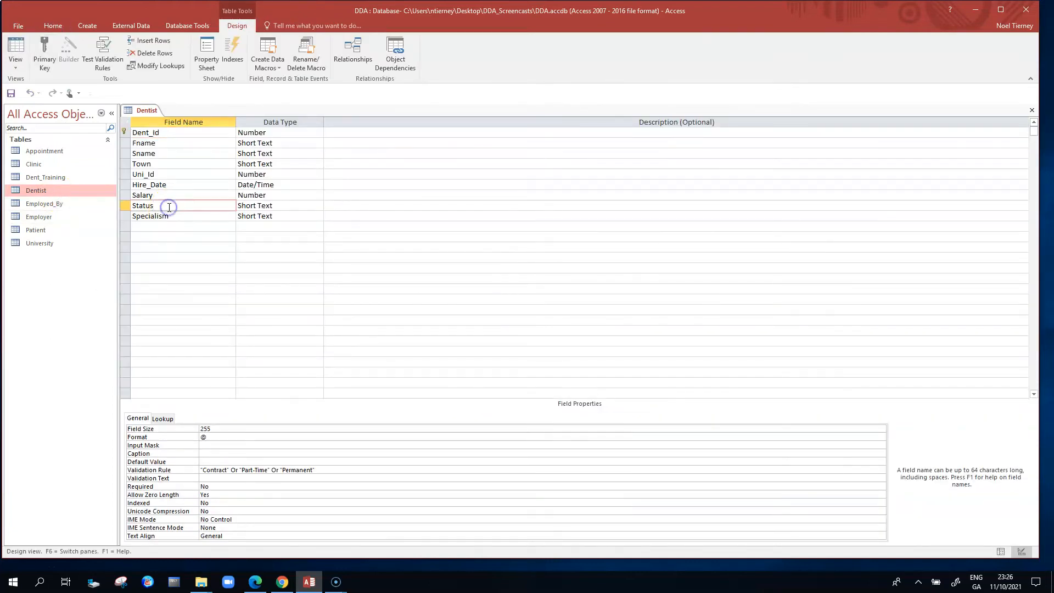
{"action": "left_click", "coordinate": [201, 477]}
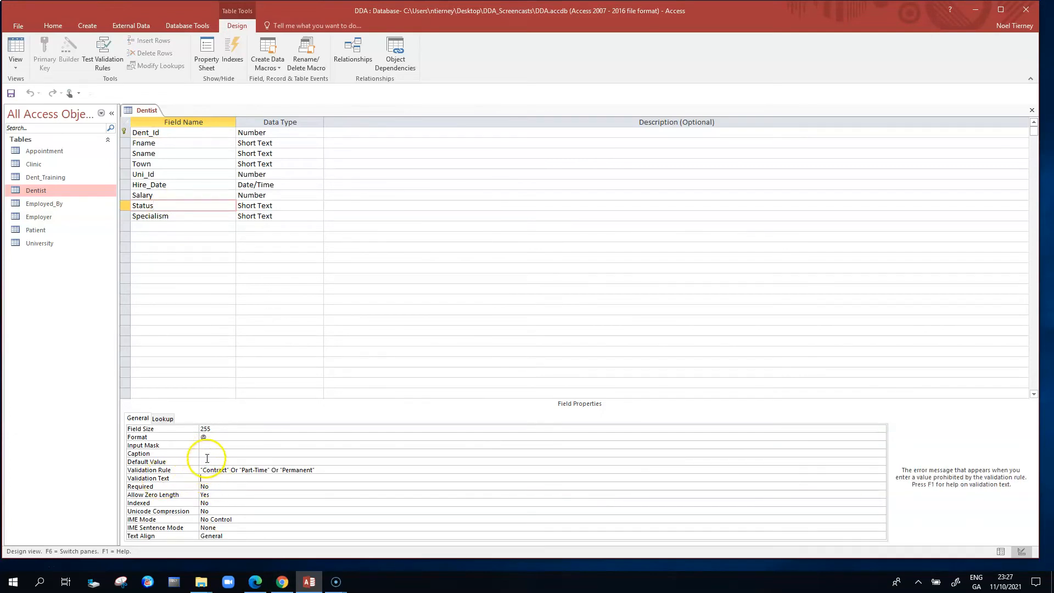
{"action": "left_click", "coordinate": [212, 461]}
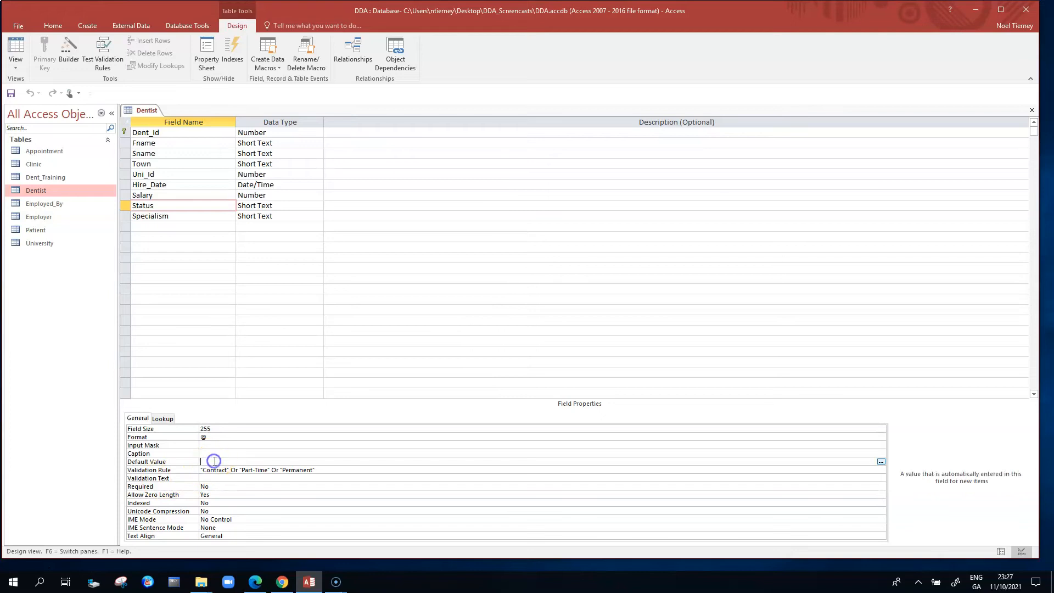
{"action": "type", "text": "Contract"}
- Set the Status field's validation text to "Please choose one of the following three values for dentist status -Contract, Part-Time, Permaent"
{"action": "left_click", "coordinate": [248, 478]}
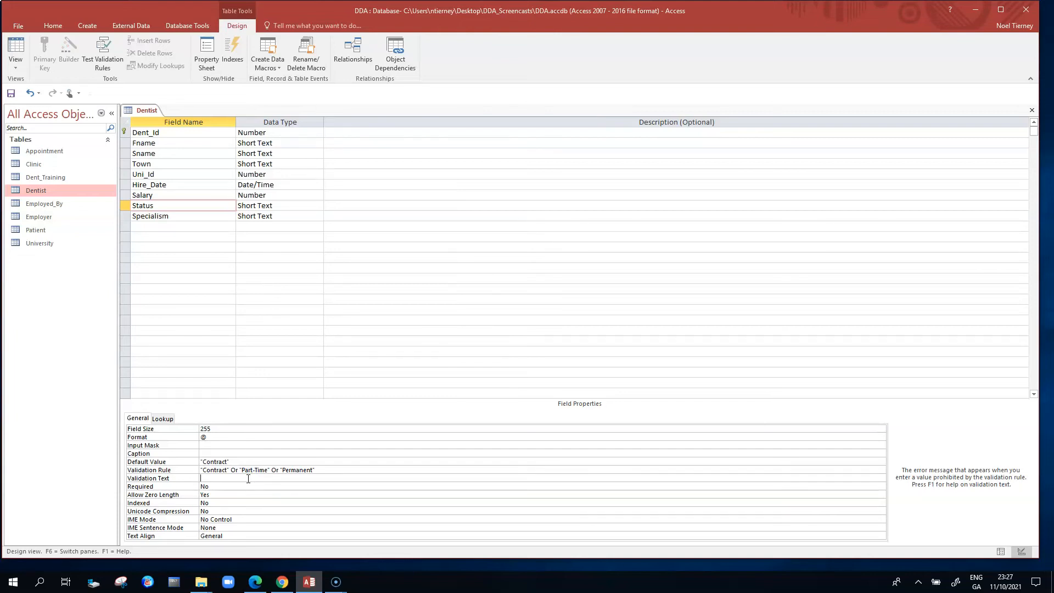
{"action": "type", "text": "ease choose one of the following three values for dentist stat"}
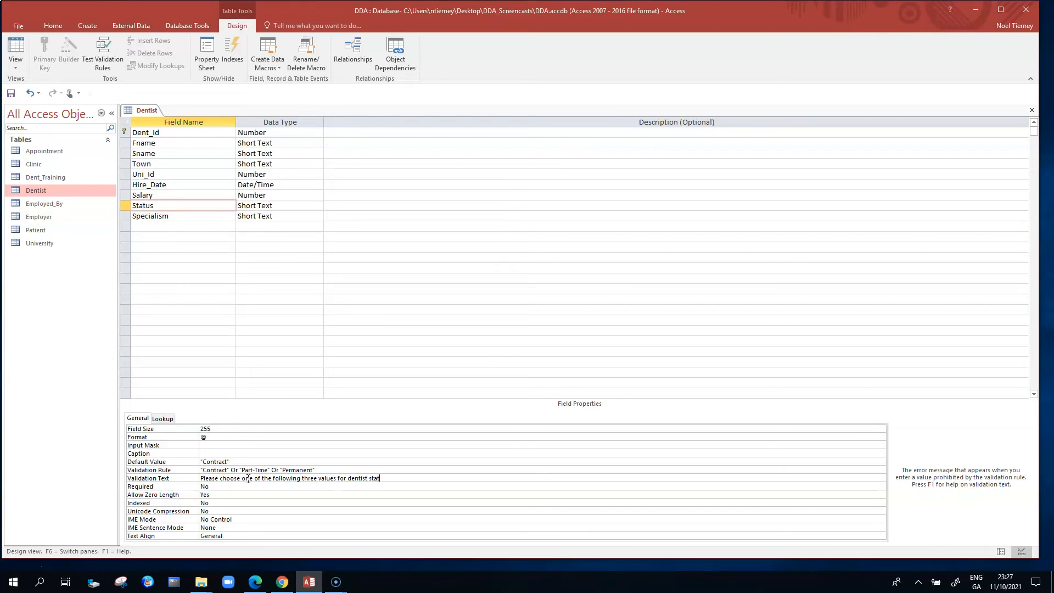
{"action": "type", "text": "us -Contract, Part-Time, Permaent"}
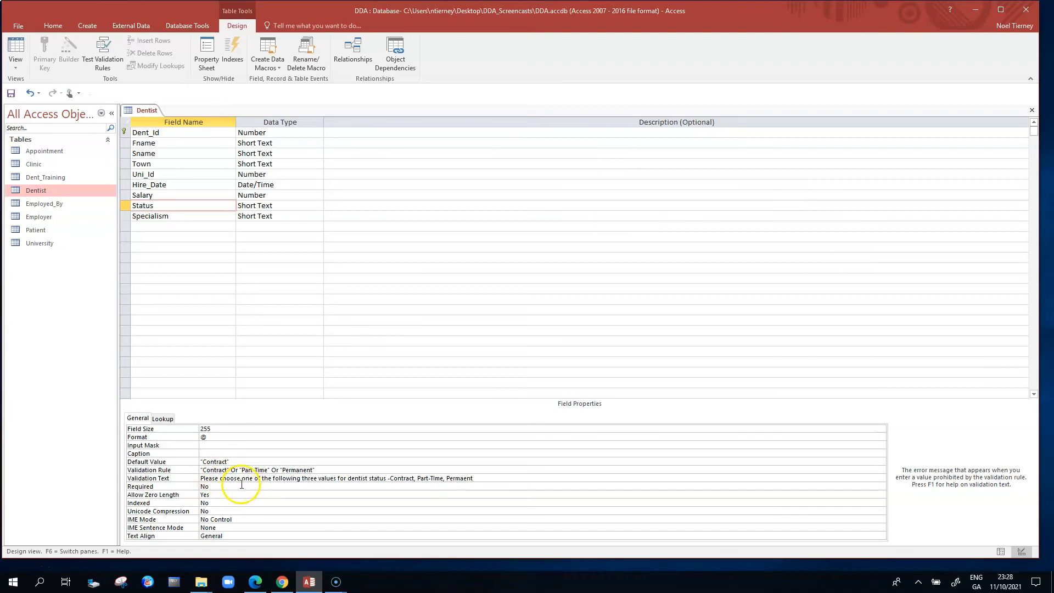
{"action": "left_click", "coordinate": [242, 485]}
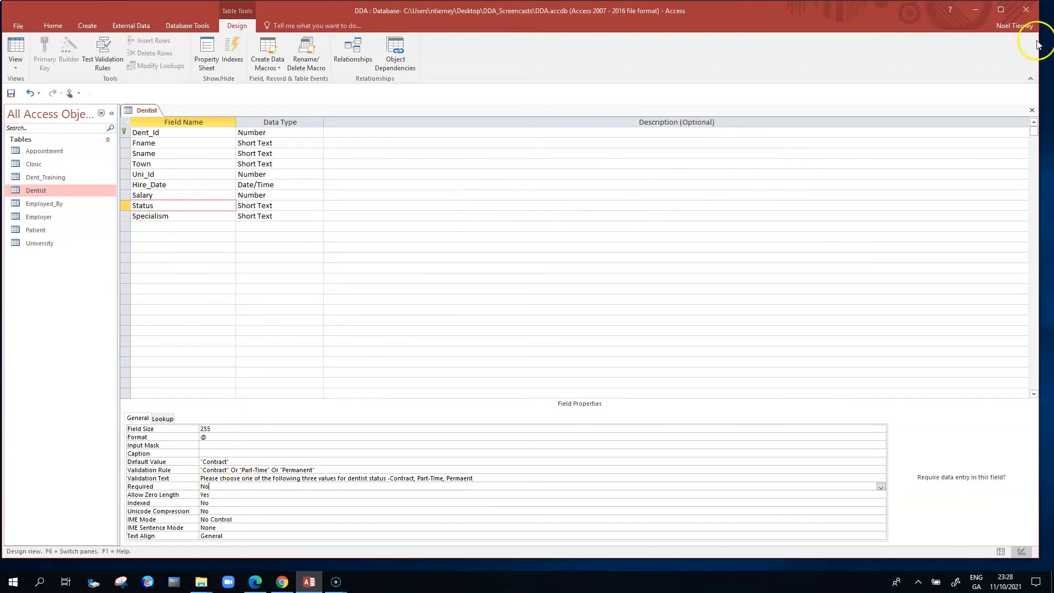
- Save the Status field changes on closing the table design, and reopen the Dentist datasheet
{"action": "left_click", "coordinate": [1031, 109]}
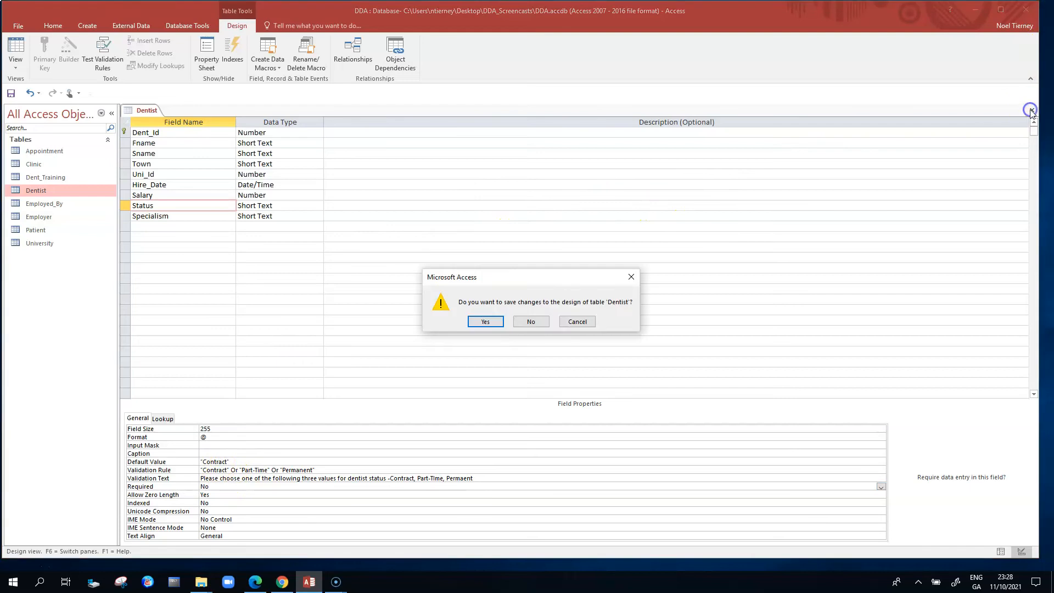
{"action": "left_click", "coordinate": [485, 322]}
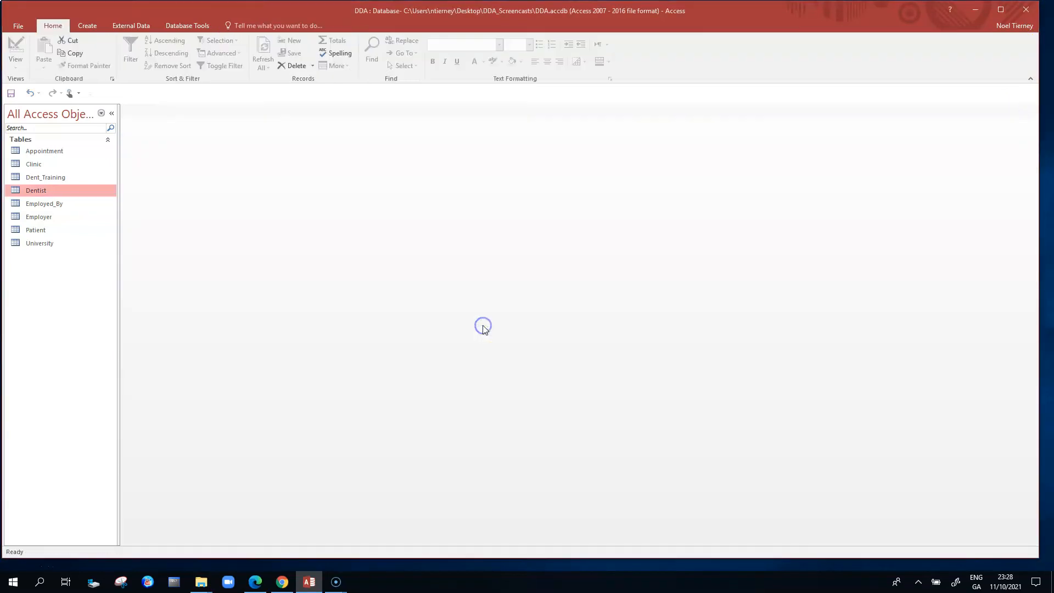
{"action": "double_click", "coordinate": [46, 191]}
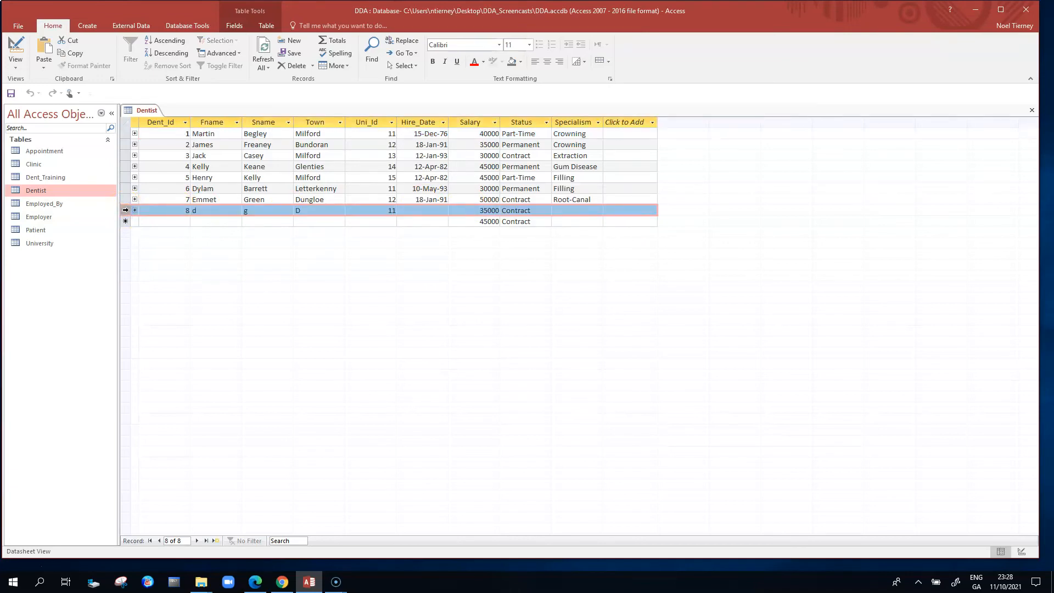
- Delete the eighth dentist record from the Dentist datasheet
{"action": "right_click", "coordinate": [125, 210]}
{"action": "left_click", "coordinate": [155, 230]}
{"action": "left_click", "coordinate": [508, 327]}
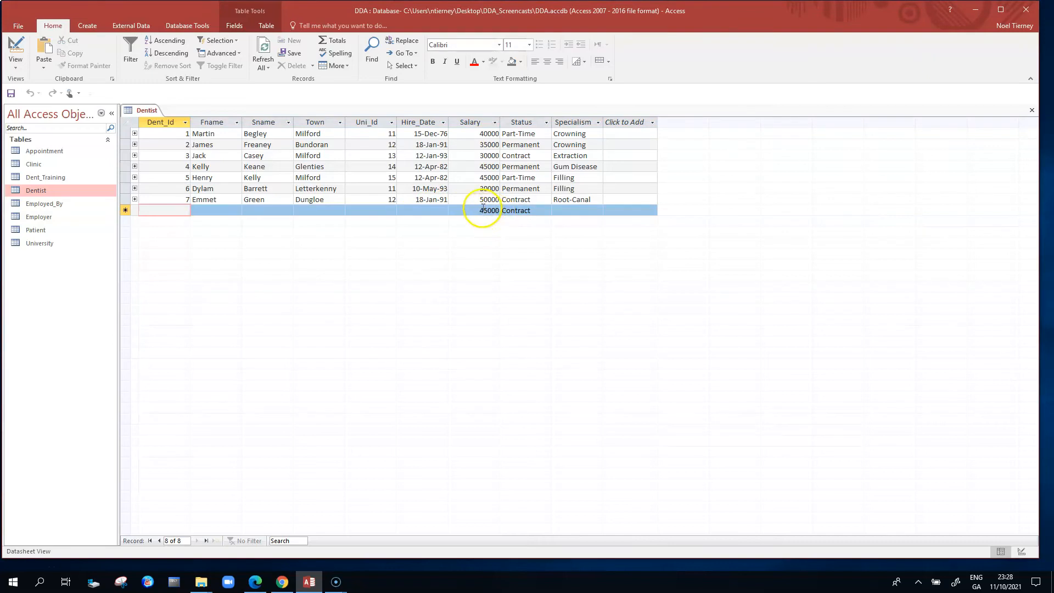
- Add a dentist record with Dent_Id 8, Fname F, Sname H, Town M and Uni_Id 12, leaving Hire_Date blank
{"action": "left_click_drag", "start_coordinate": [481, 212], "coordinate": [502, 212]}
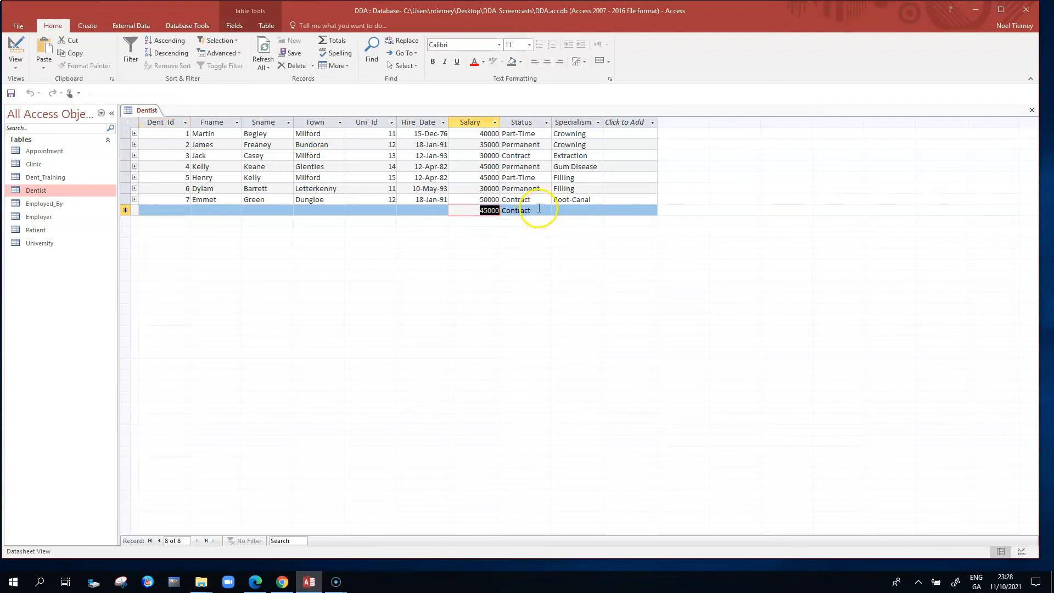
{"action": "left_click", "coordinate": [175, 211]}
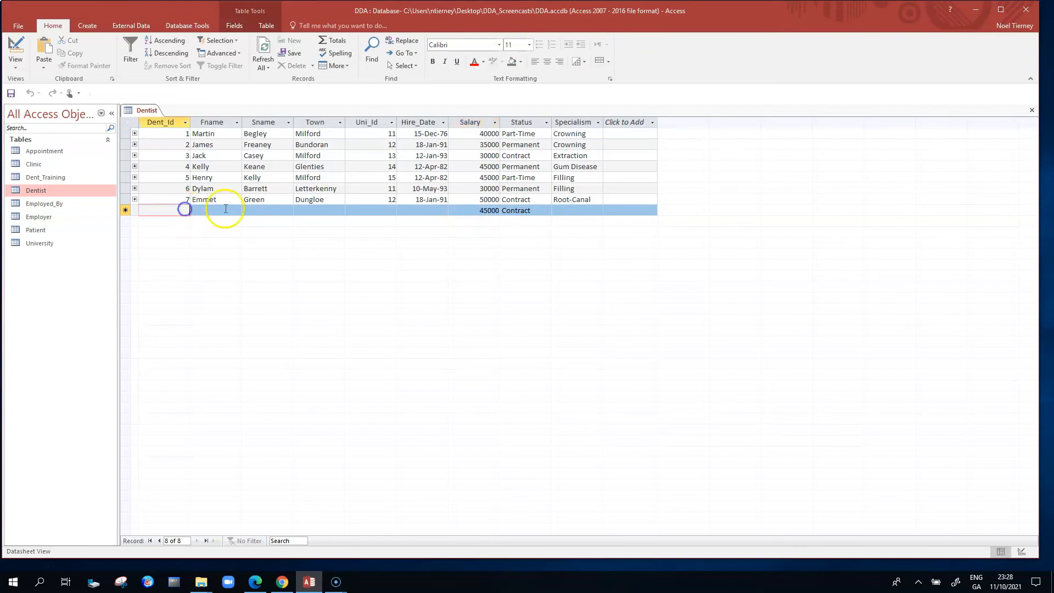
{"action": "type", "text": "8"}
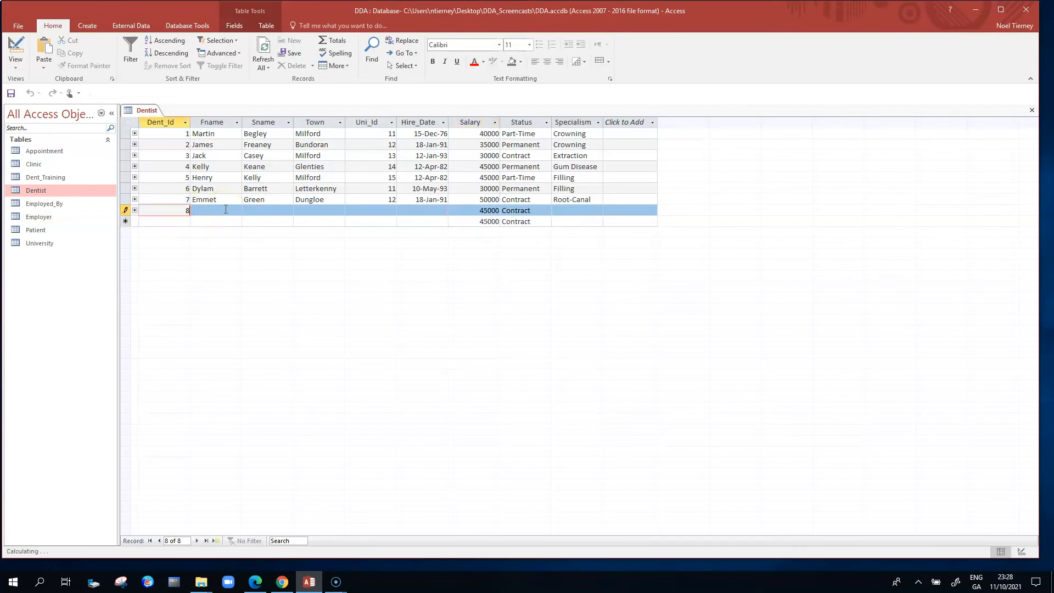
{"action": "left_click", "coordinate": [218, 210]}
{"action": "type", "text": "F"}
{"action": "left_click", "coordinate": [254, 213]}
{"action": "type", "text": "H"}
{"action": "key", "text": "Tab"}
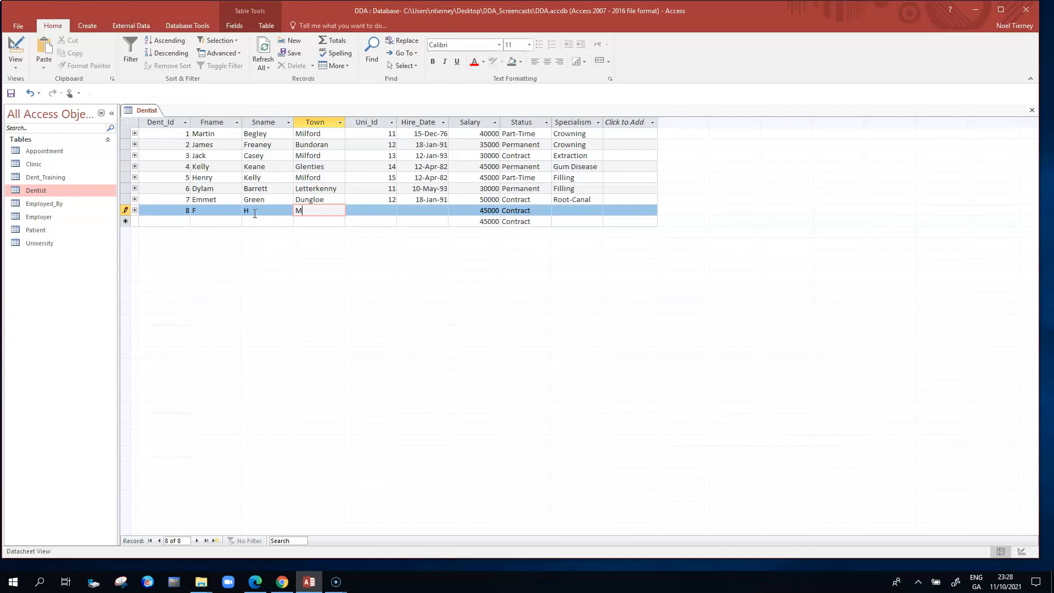
{"action": "key", "text": "Tab"}
{"action": "key", "text": "Tab"}
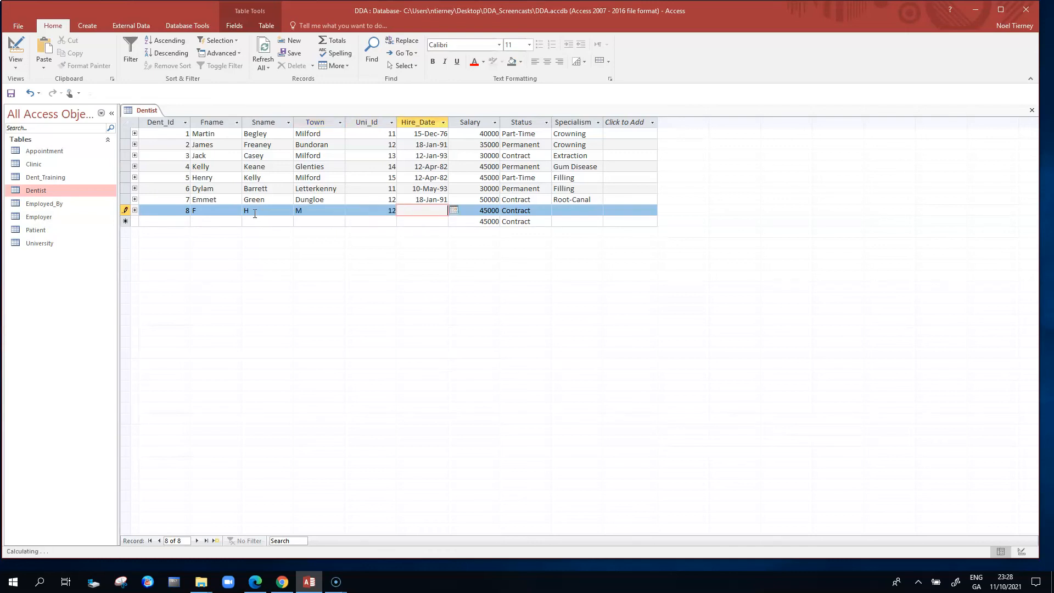
{"action": "key", "text": "Tab"}
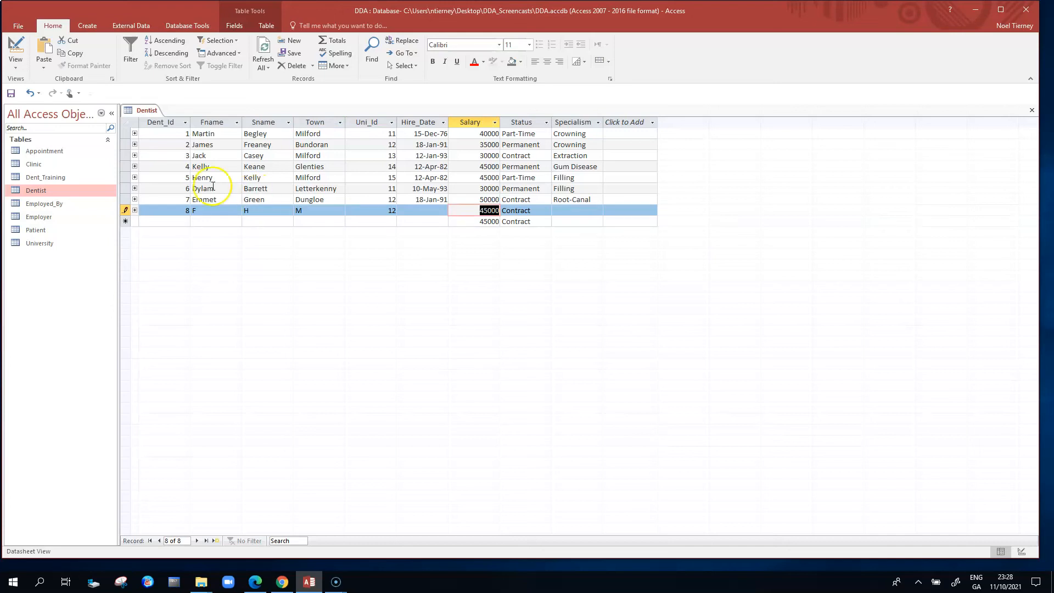
- Override the defaults in the eighth dentist record with Salary 43000 and Status Permanent
{"action": "left_click", "coordinate": [487, 214]}
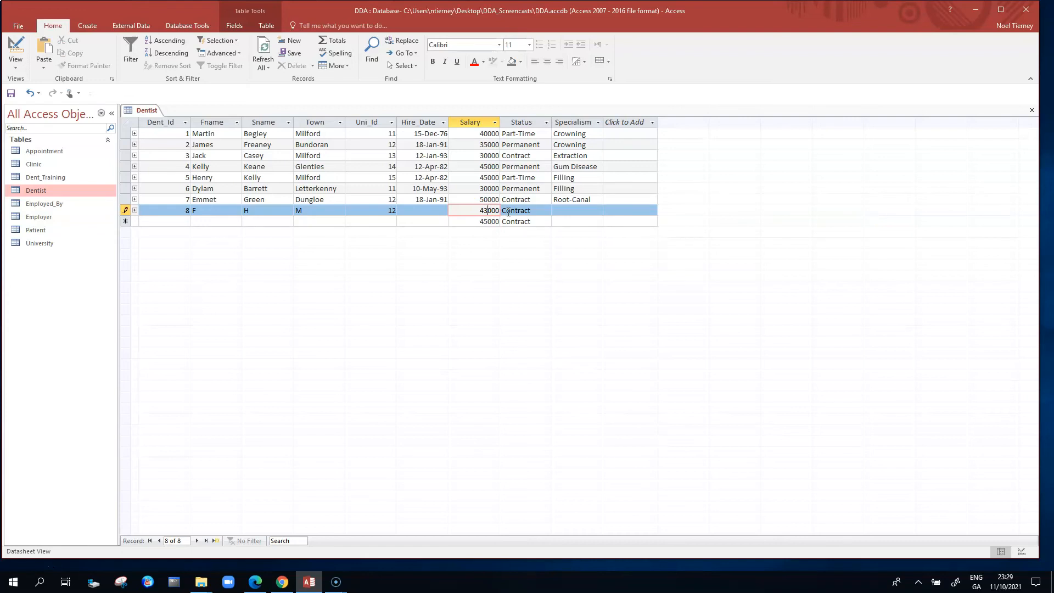
{"action": "left_click", "coordinate": [508, 206]}
{"action": "left_click_drag", "start_coordinate": [531, 209], "coordinate": [430, 199]}
{"action": "type", "text": "Permanent"}
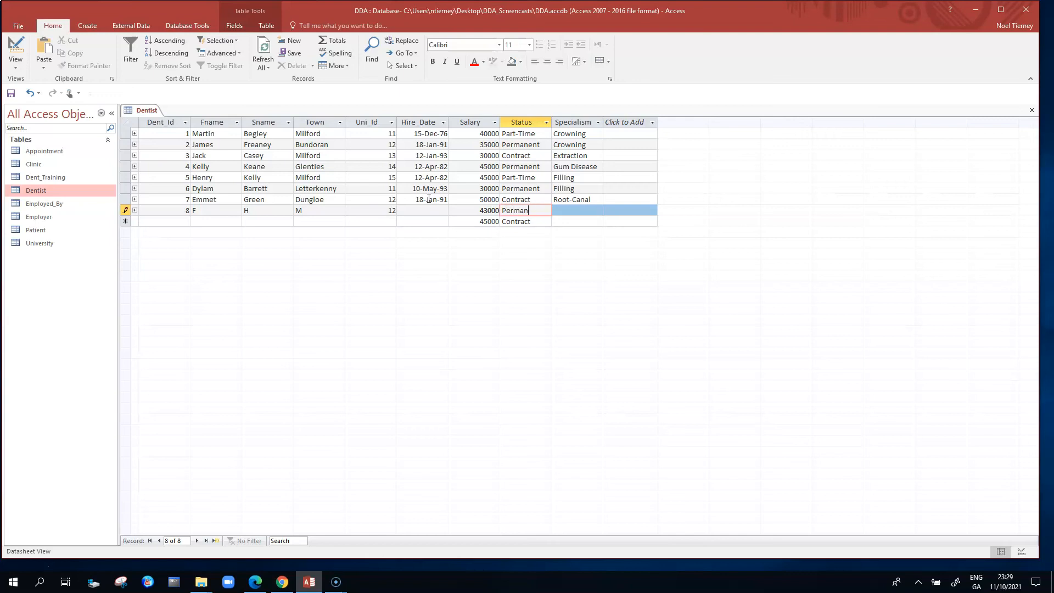
{"action": "left_click", "coordinate": [576, 167]}
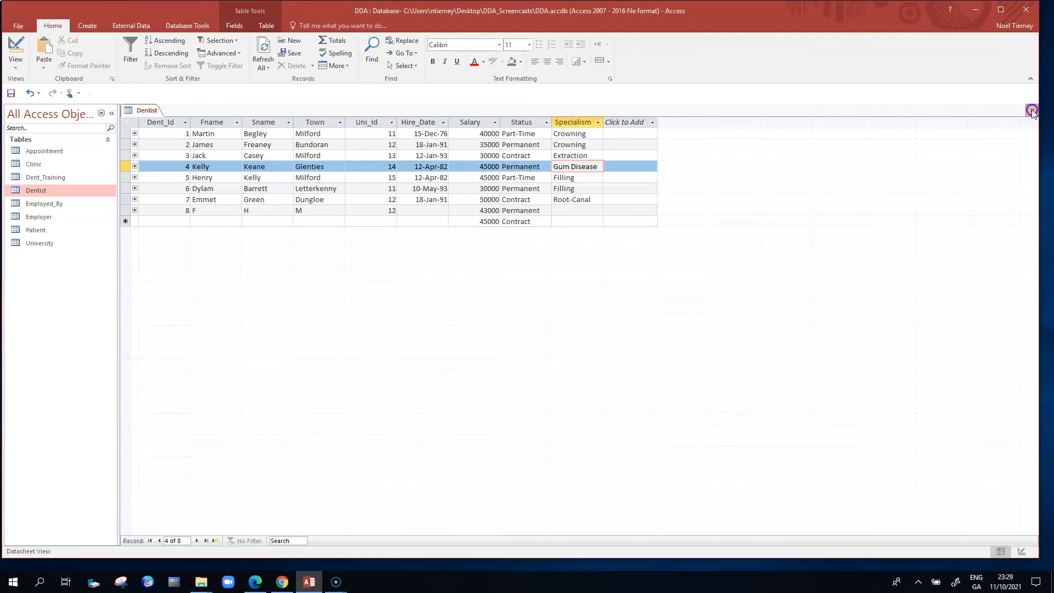
- Close the Dentist datasheet and reopen it at the Status value of the eighth dentist record
{"action": "left_click", "coordinate": [1032, 113]}
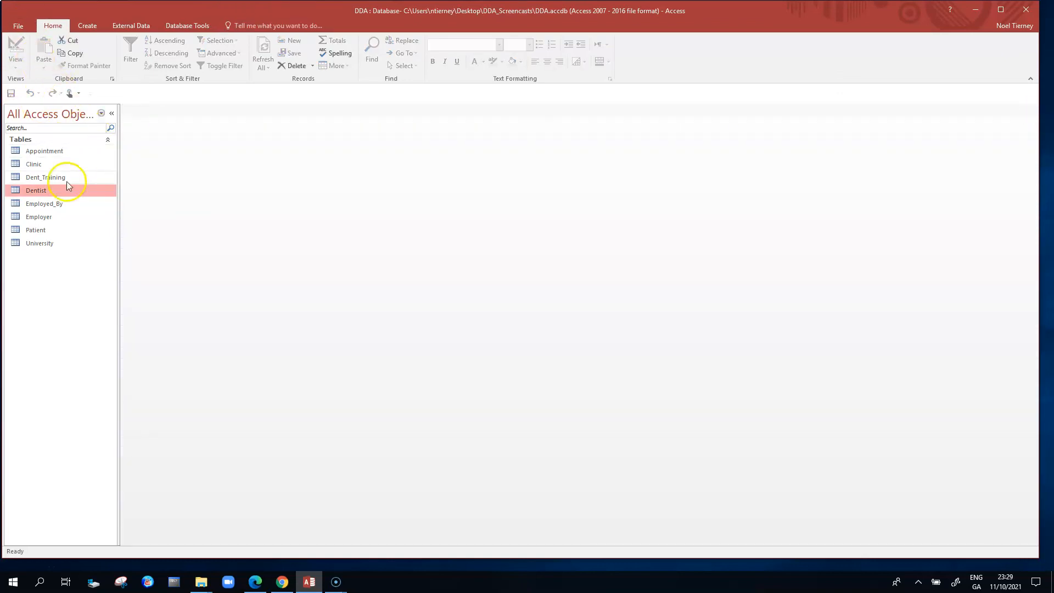
{"action": "double_click", "coordinate": [52, 190]}
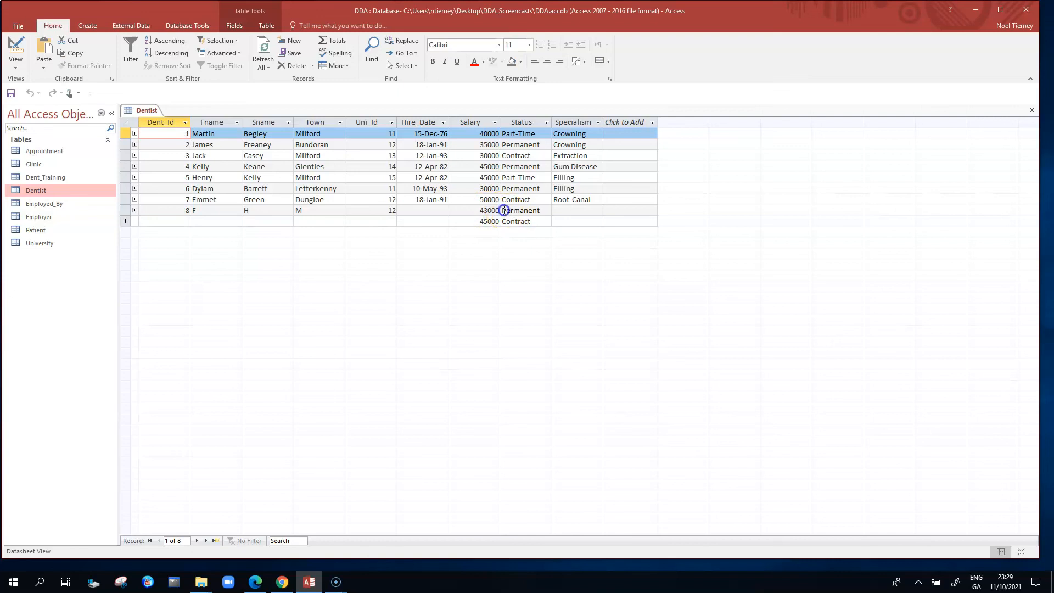
{"action": "left_click", "coordinate": [504, 211]}
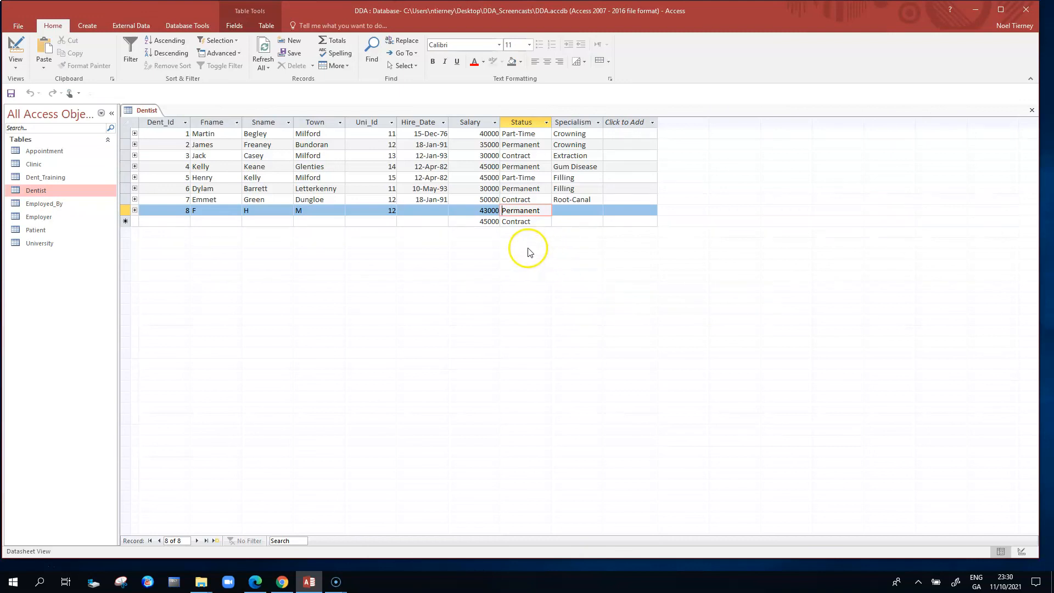
- Try to replace the Status of the seventh dentist record with the invalid value Te to test the validation rule
{"action": "left_click_drag", "start_coordinate": [536, 200], "coordinate": [414, 201]}
{"action": "type", "text": "Te"}
{"action": "left_click", "coordinate": [533, 188]}
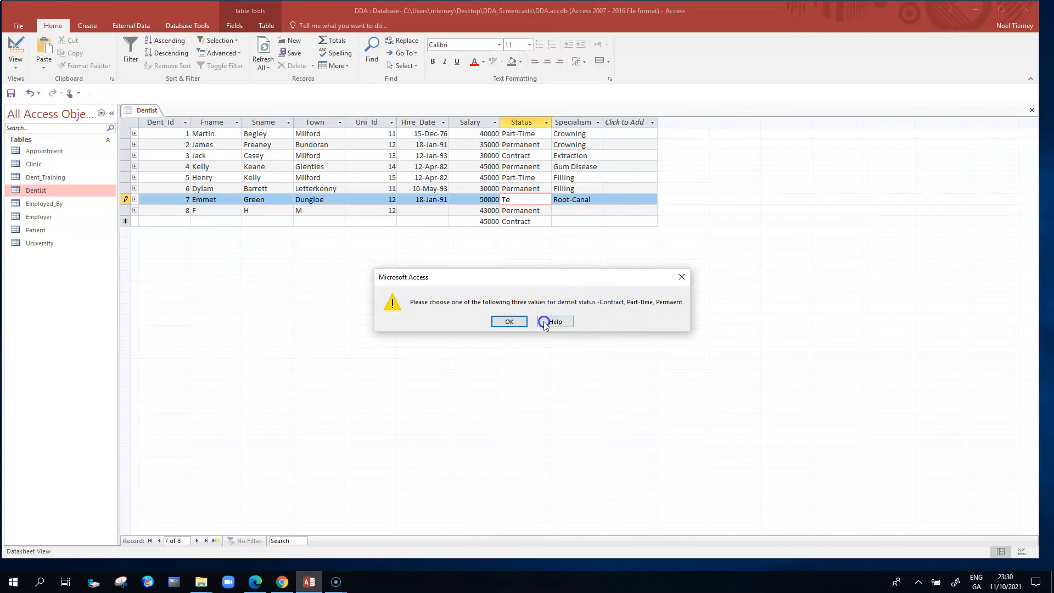
{"action": "left_click", "coordinate": [520, 321]}
{"action": "left_click", "coordinate": [435, 198]}
{"action": "left_click", "coordinate": [510, 322]}
- Set the seventh dentist record's Status to Contract, commit the record and close the Dentist datasheet
{"action": "key", "text": "BackSpace"}
{"action": "key", "text": "BackSpace"}
{"action": "type", "text": "Contract"}
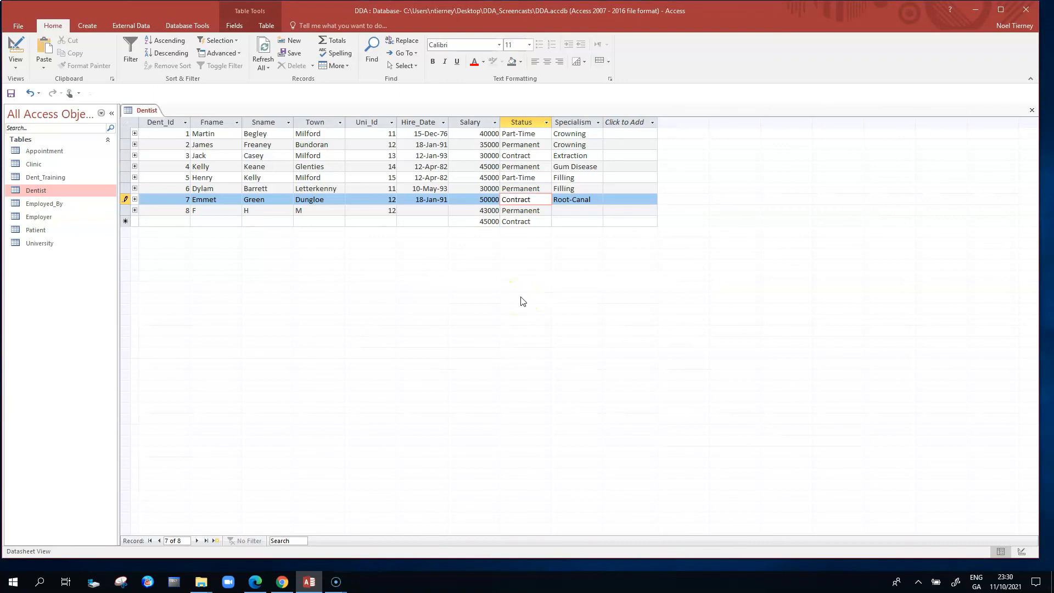
{"action": "left_click", "coordinate": [618, 190]}
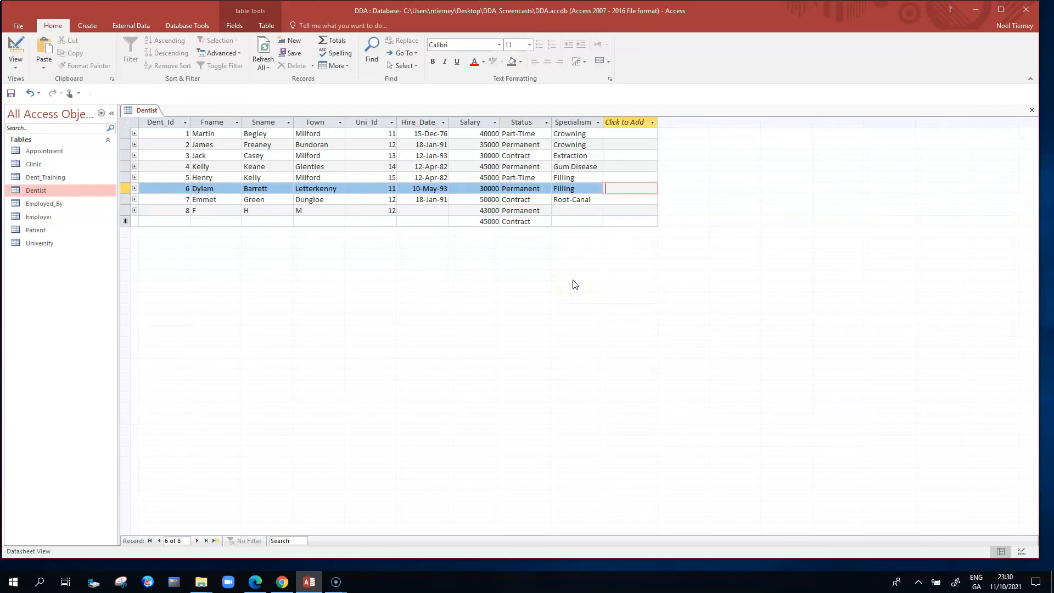
{"action": "left_click", "coordinate": [1033, 111]}
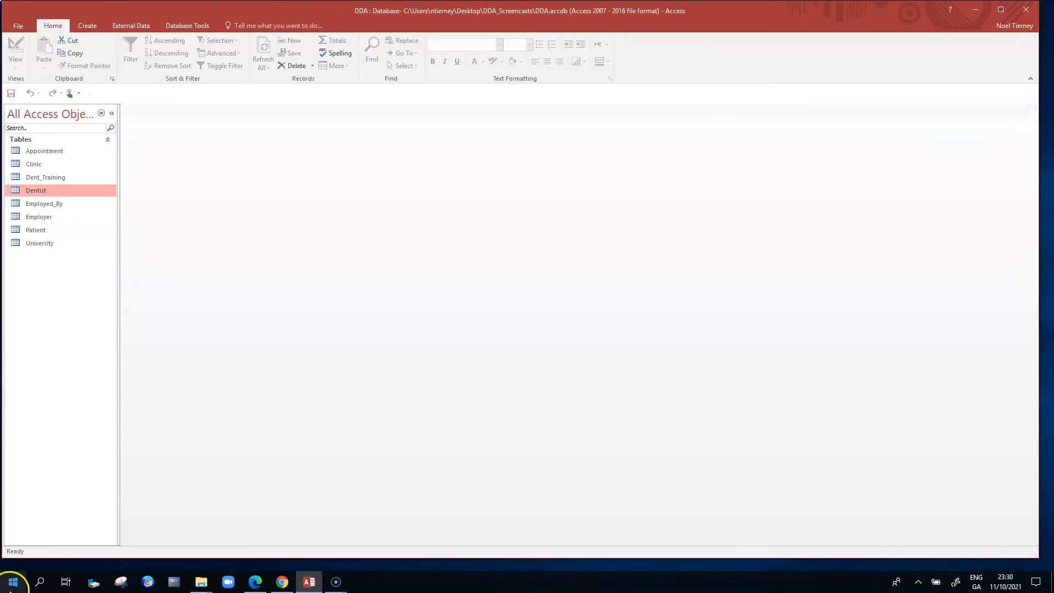